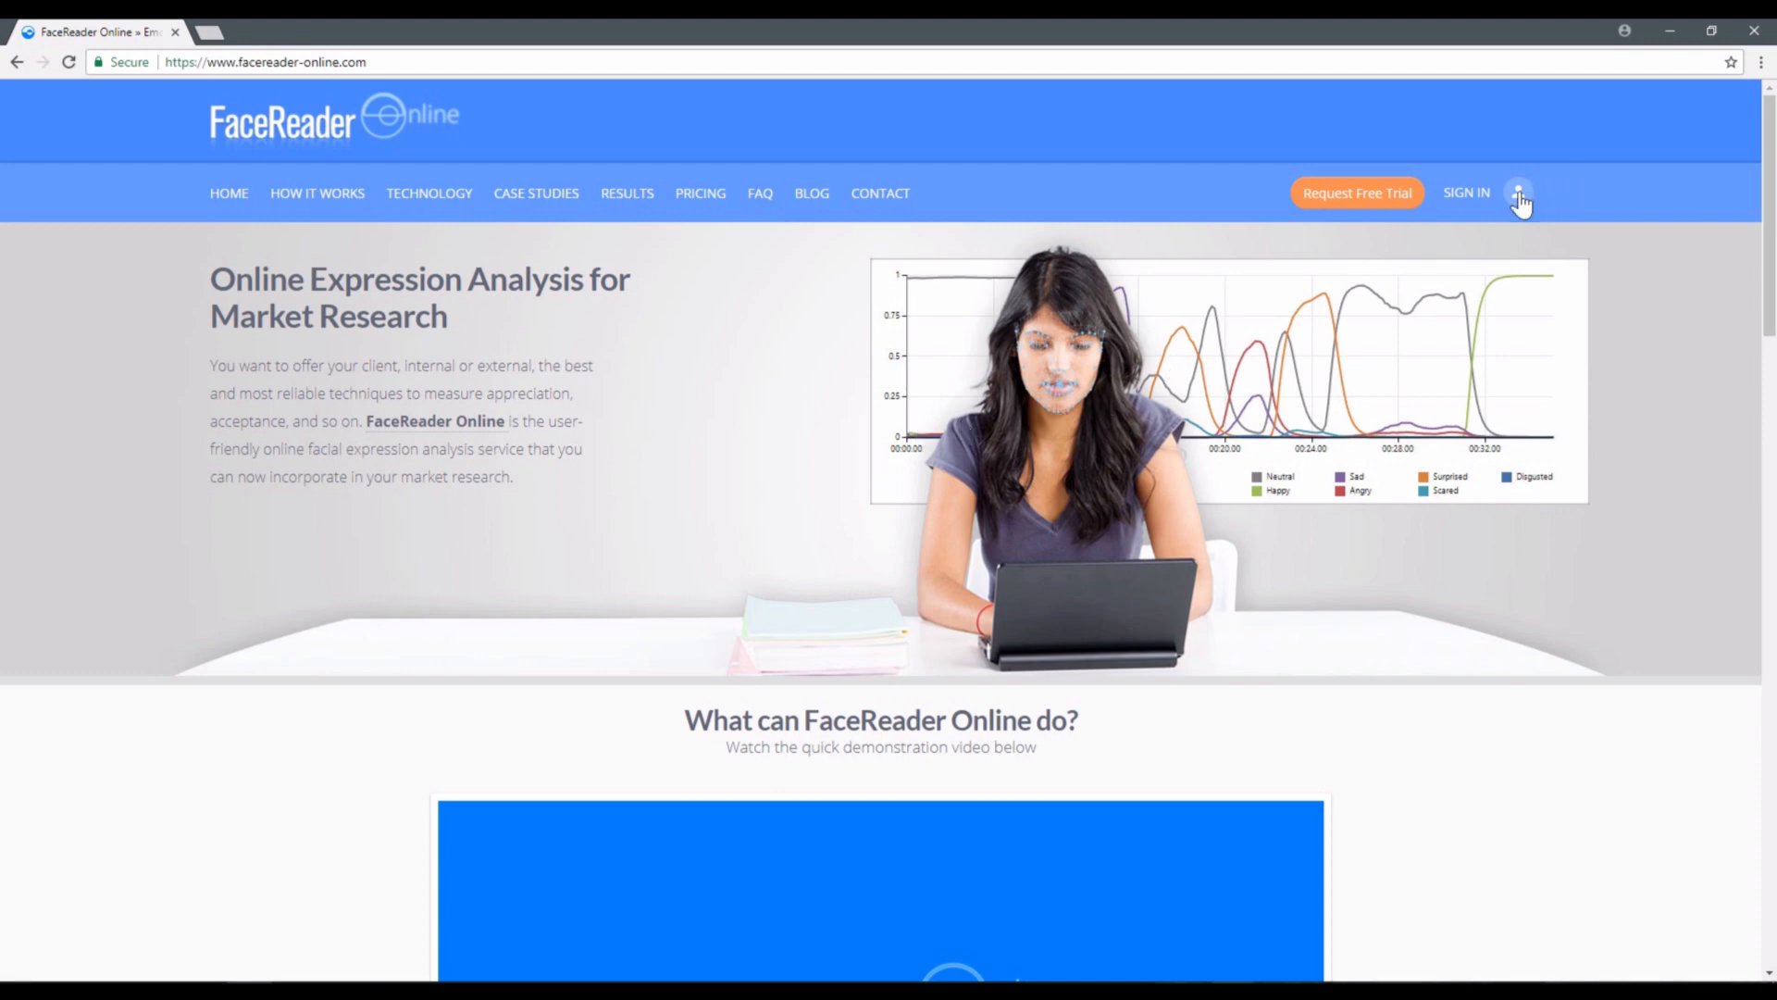
# Sign in to the FaceReader Online account with its username and password.
pyautogui.click(1521, 194)
pyautogui.write('Tesstest')
pyautogui.press('Tab')
pyautogui.write('********')
pyautogui.press('Return')
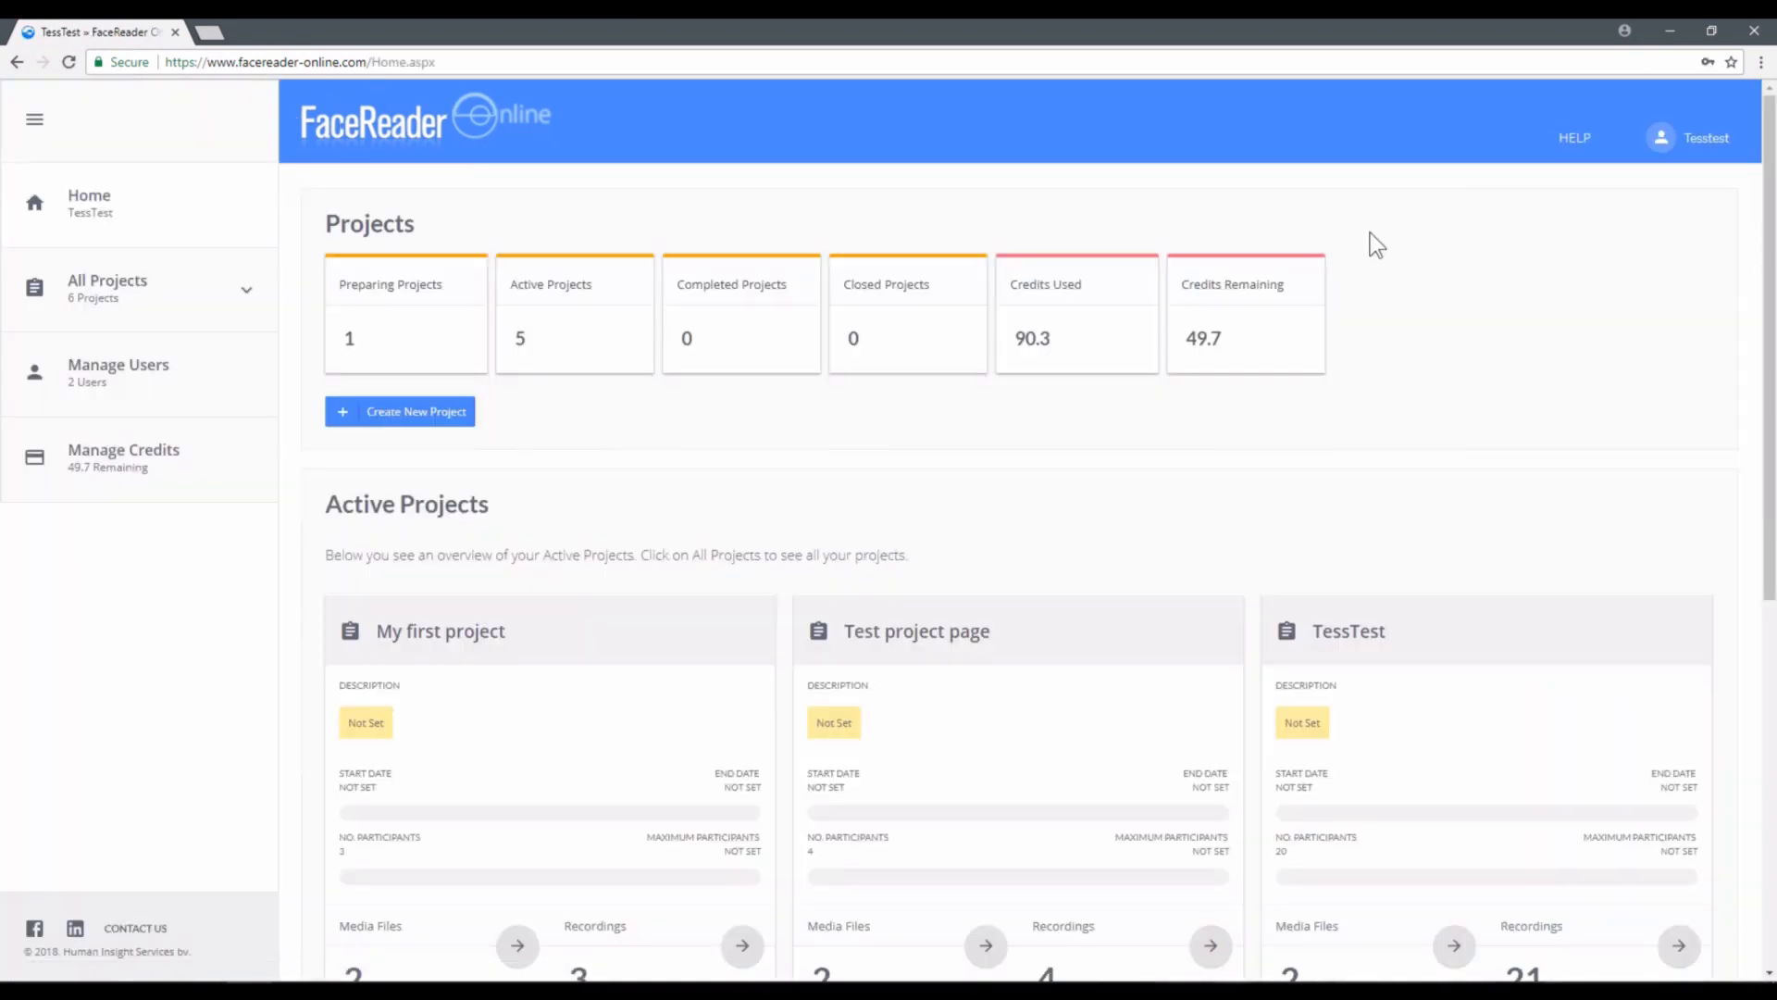
# Create a new project named "Test project basic", keeping the default status, constraints and participant recording settings.
pyautogui.click(432, 412)
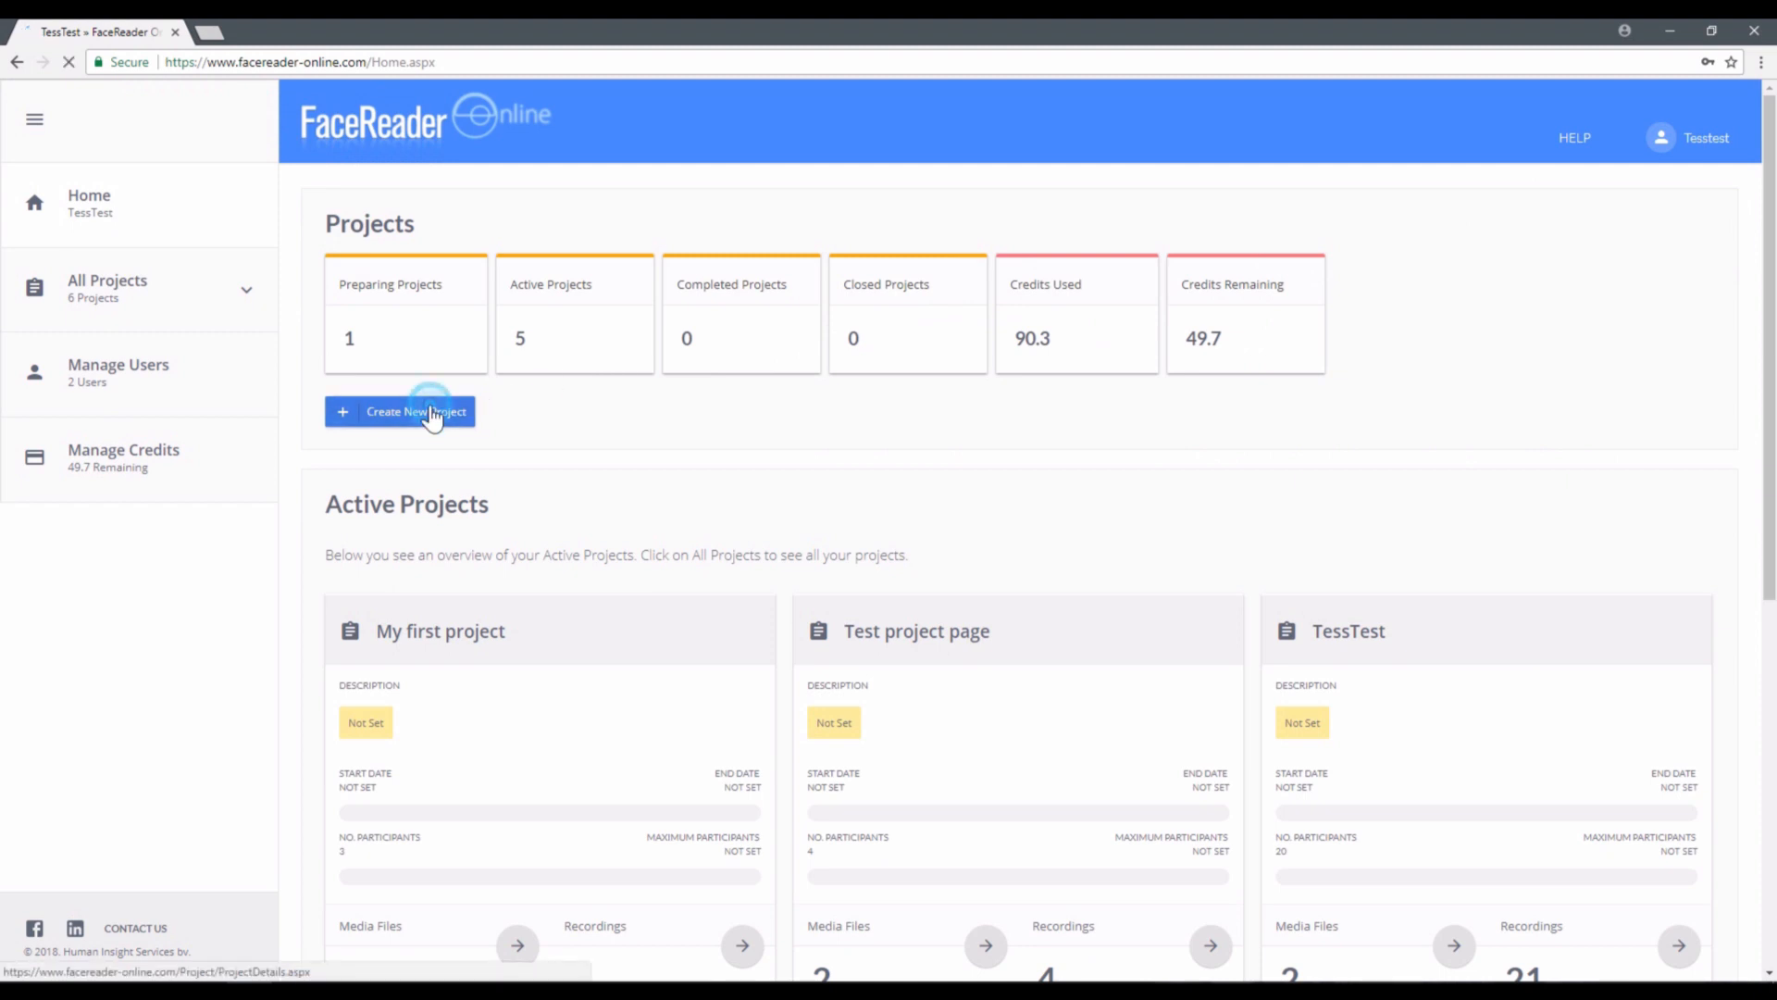
pyautogui.click(569, 453)
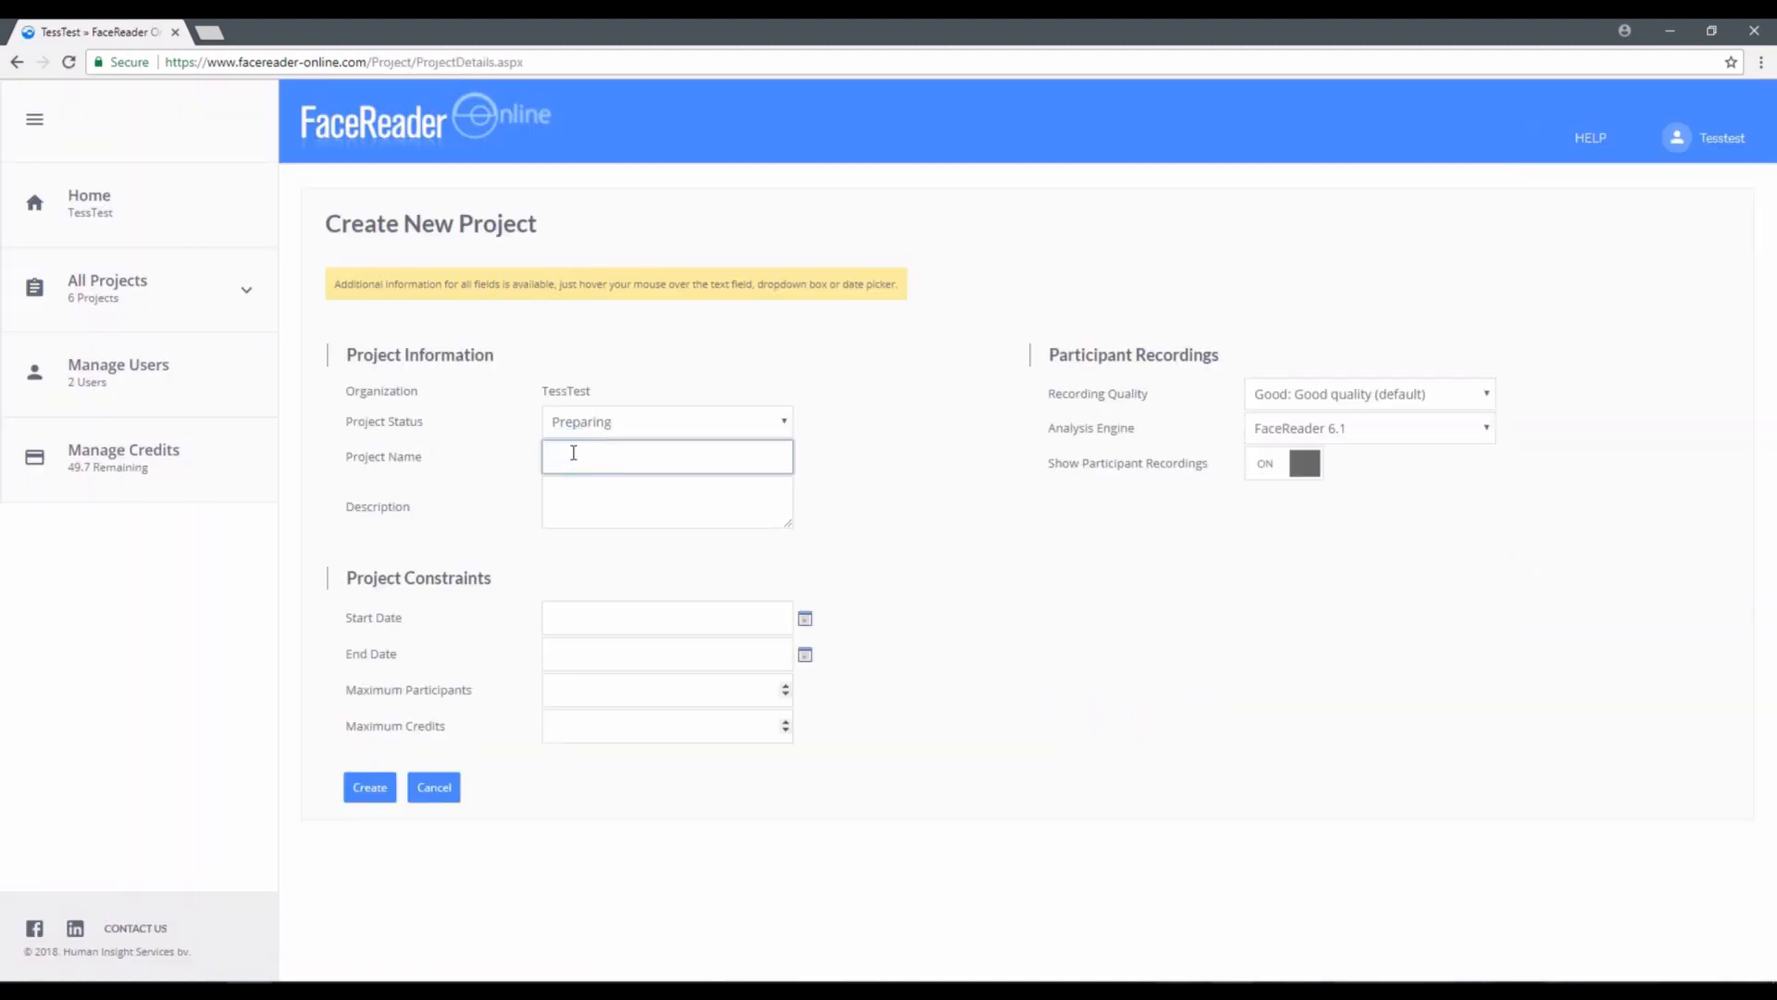
pyautogui.write('Test project basic')
pyautogui.moveTo(1292, 479)
pyautogui.moveTo(630, 685)
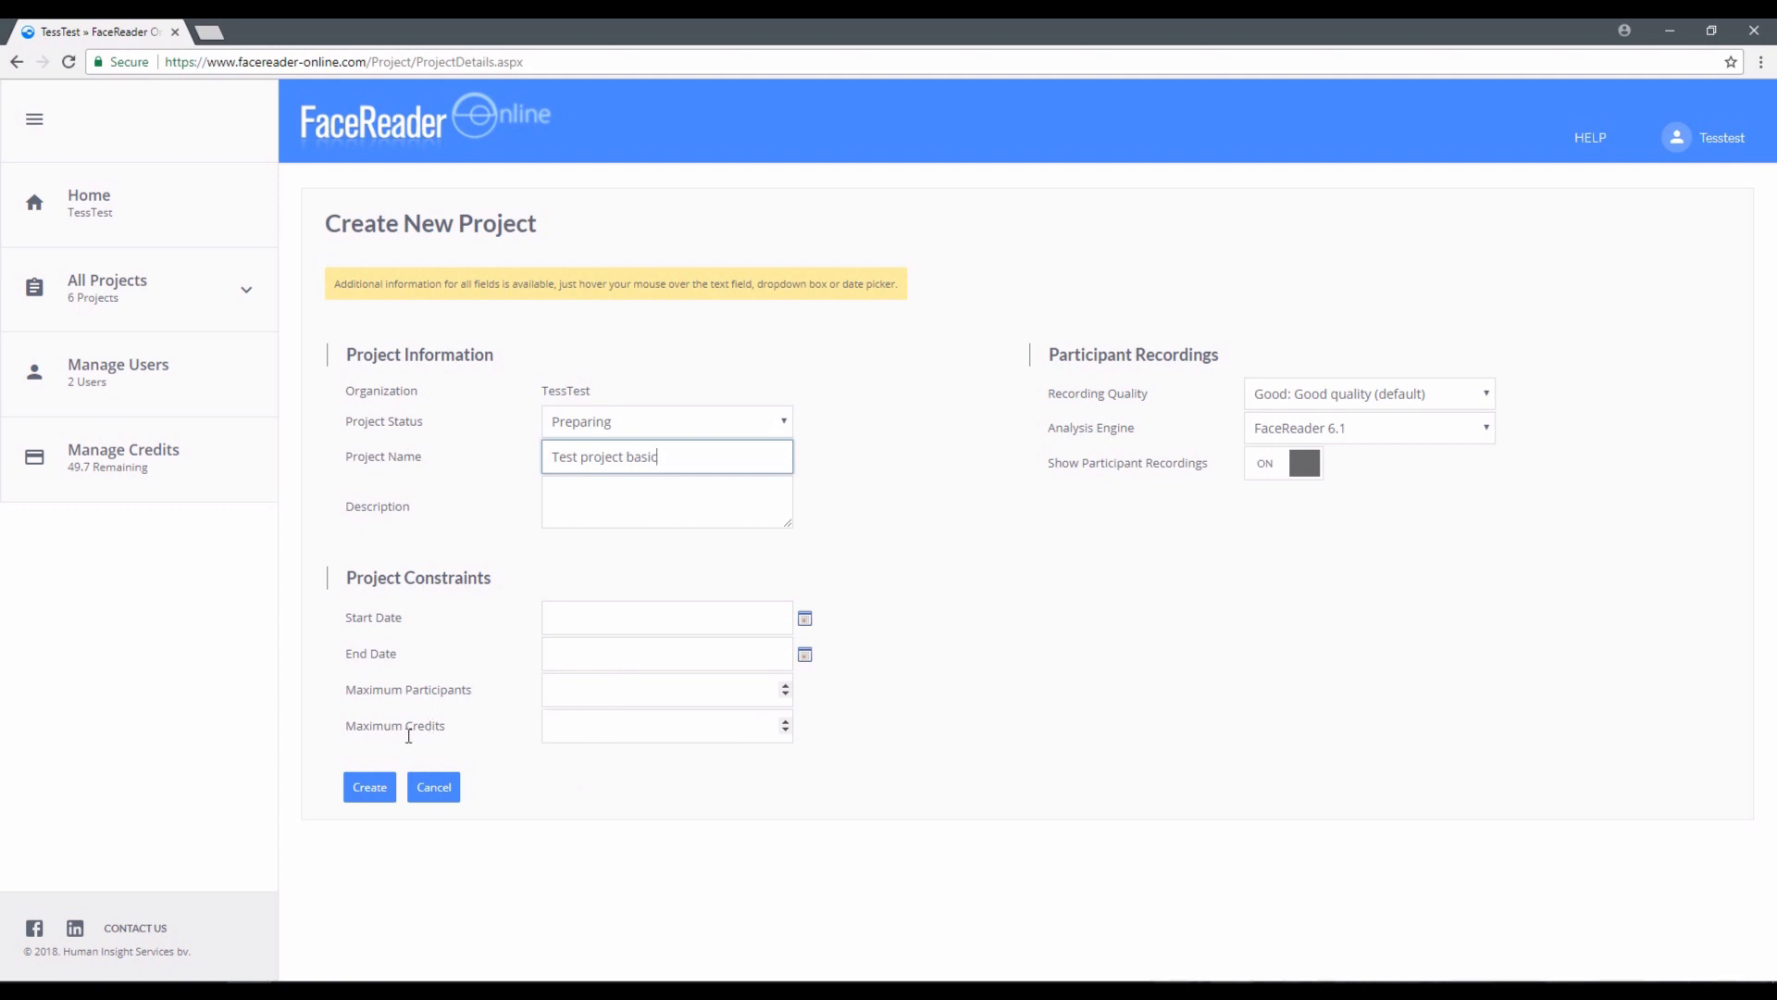
pyautogui.click(375, 789)
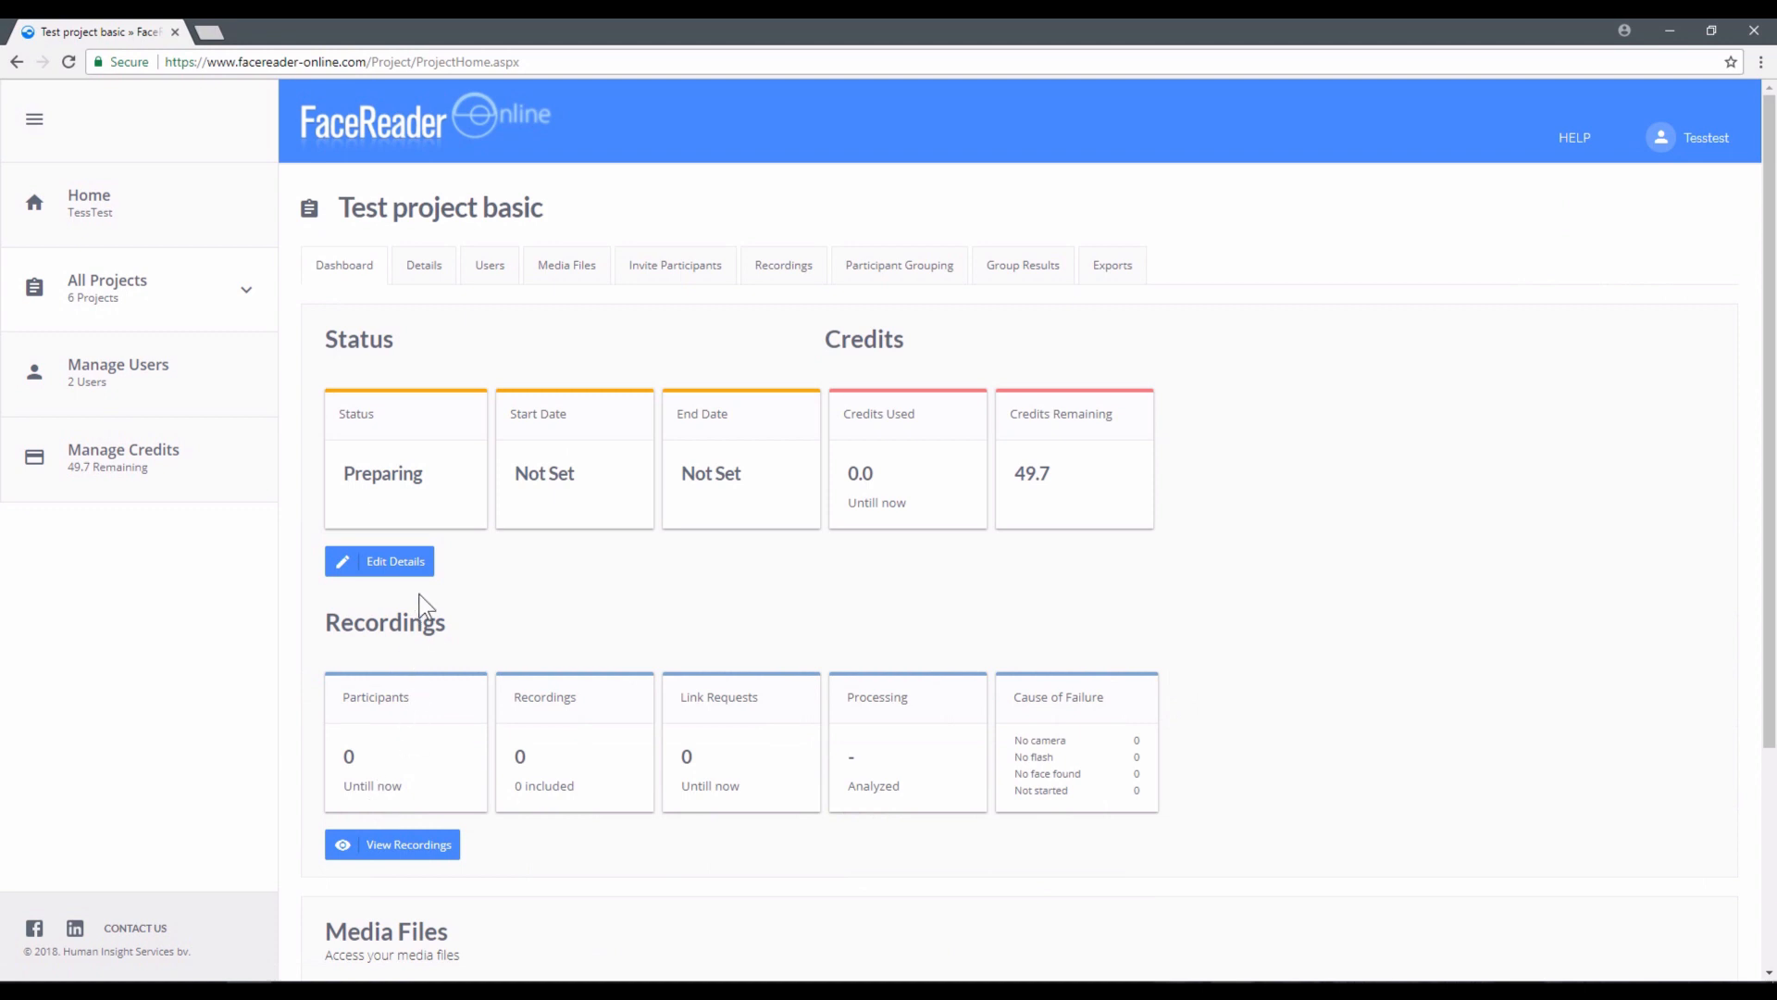
# Review the project's details, its assigned users and the permissions table for the project roles.
pyautogui.click(424, 278)
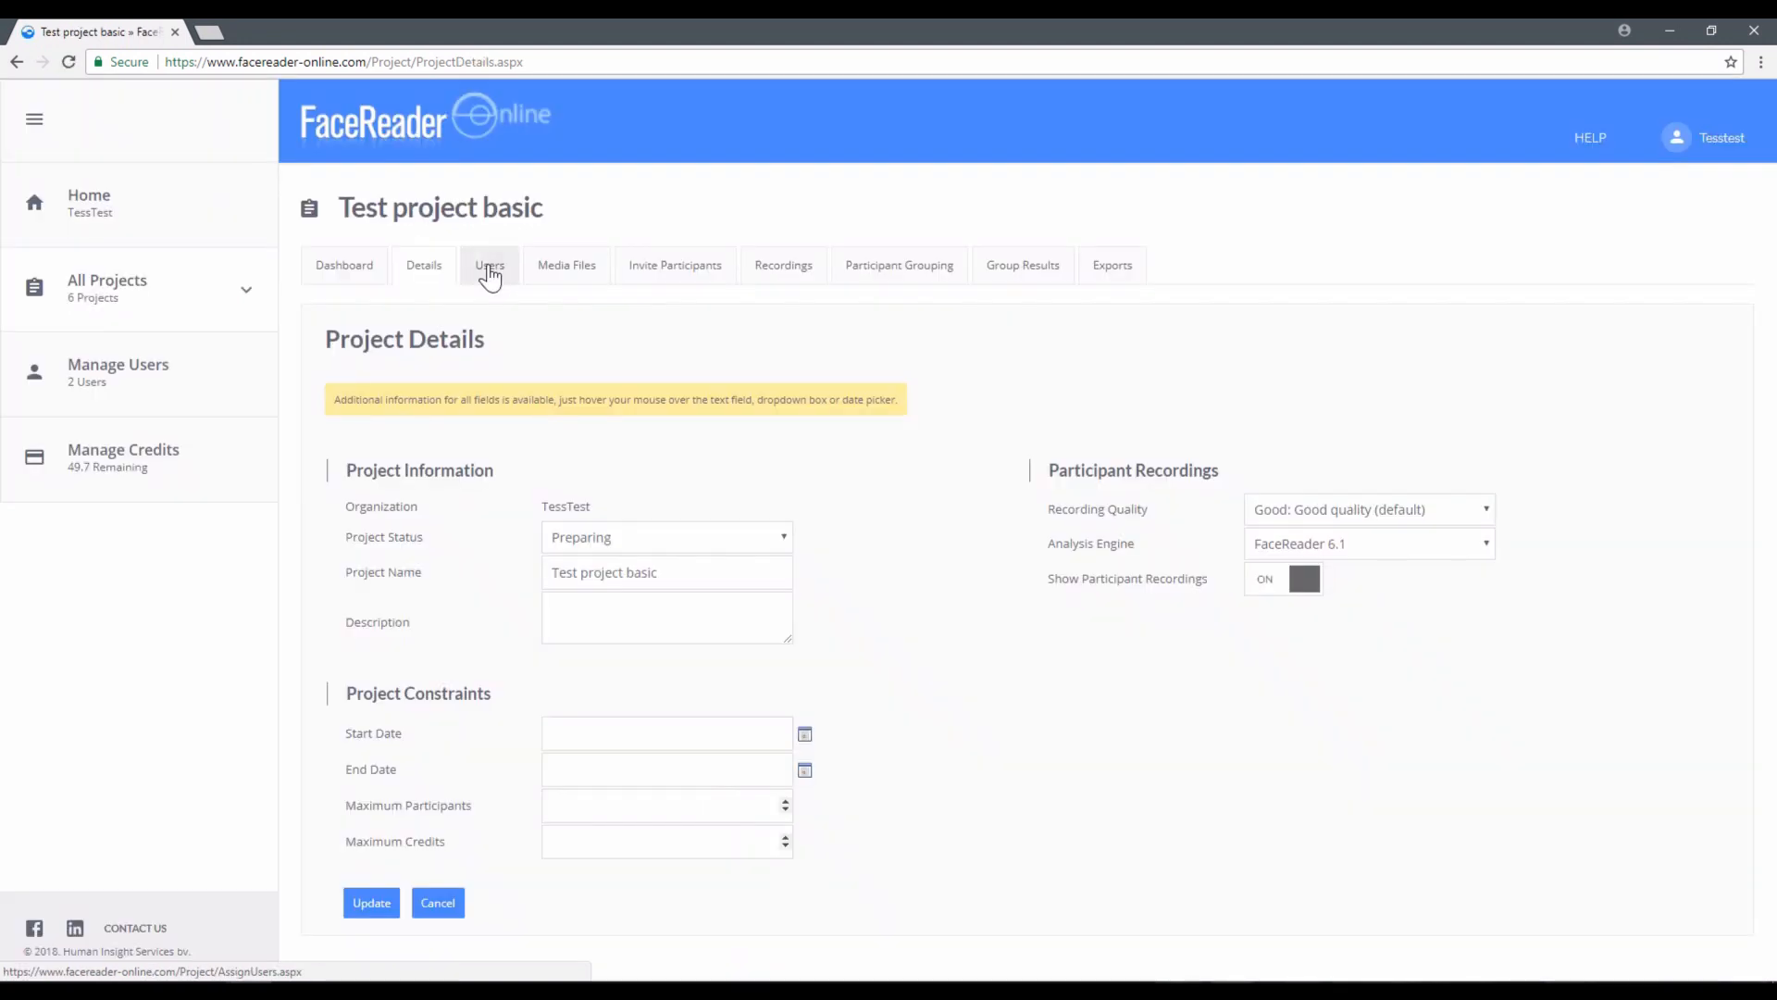
pyautogui.click(490, 269)
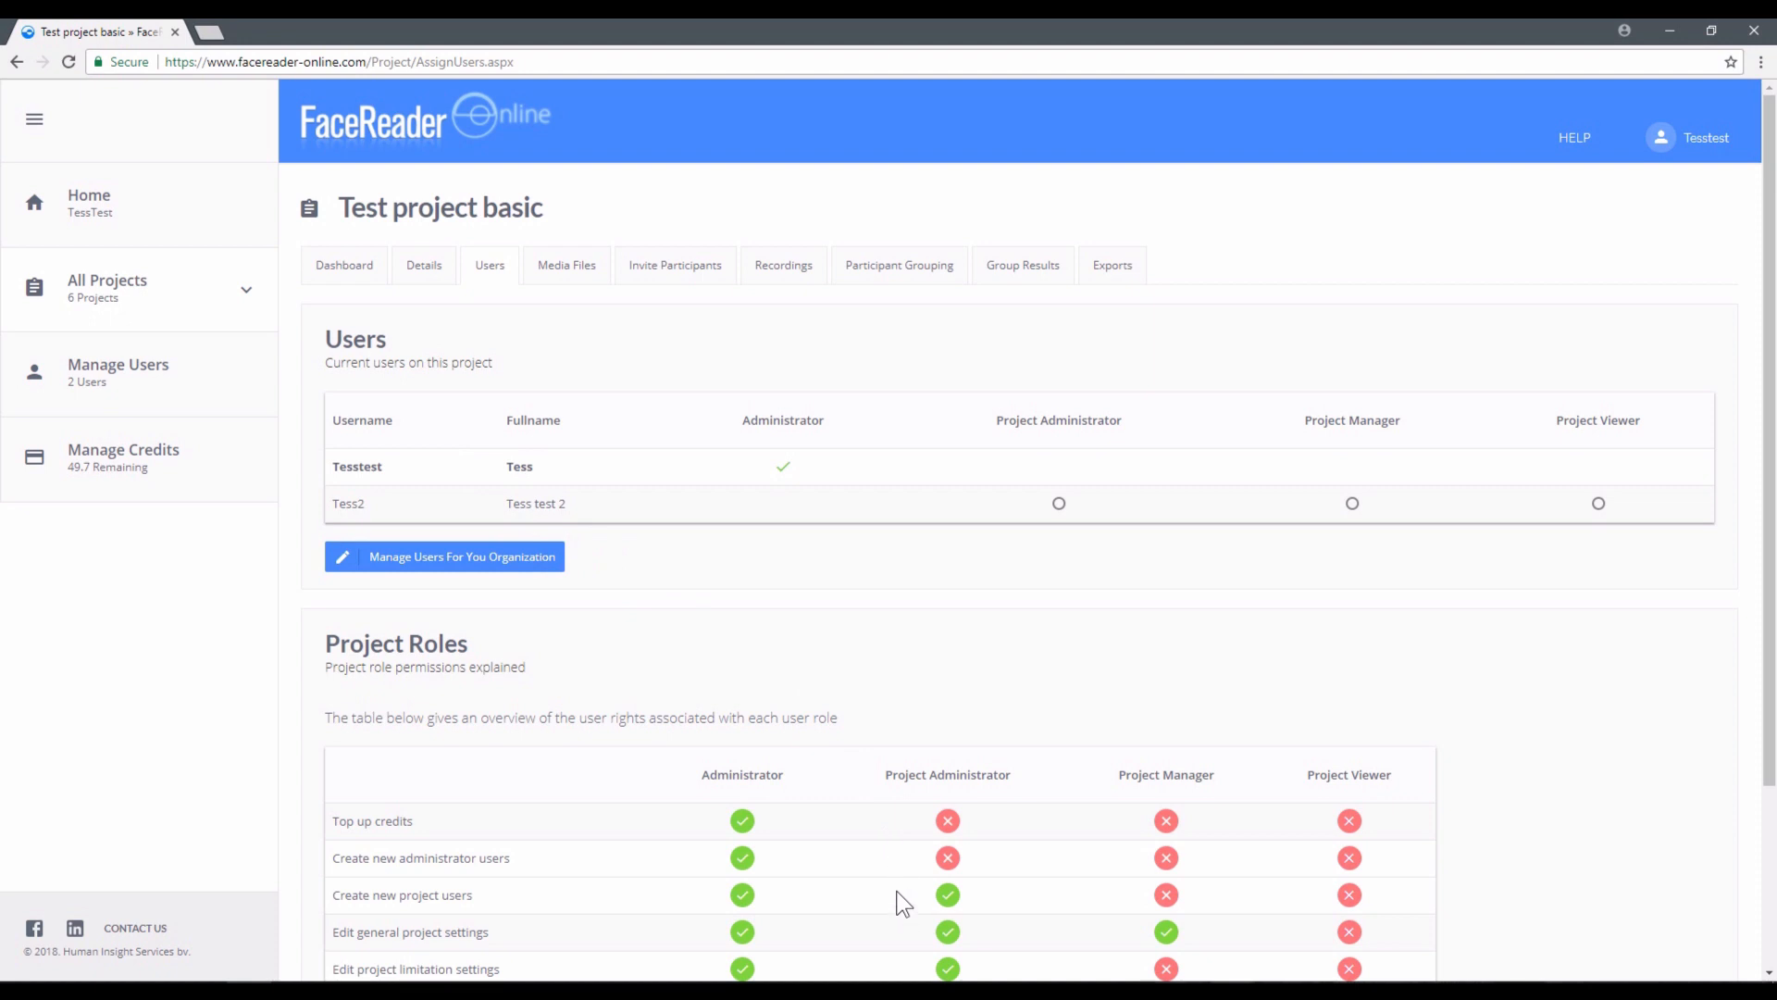
pyautogui.scroll(-3, 881, 870)
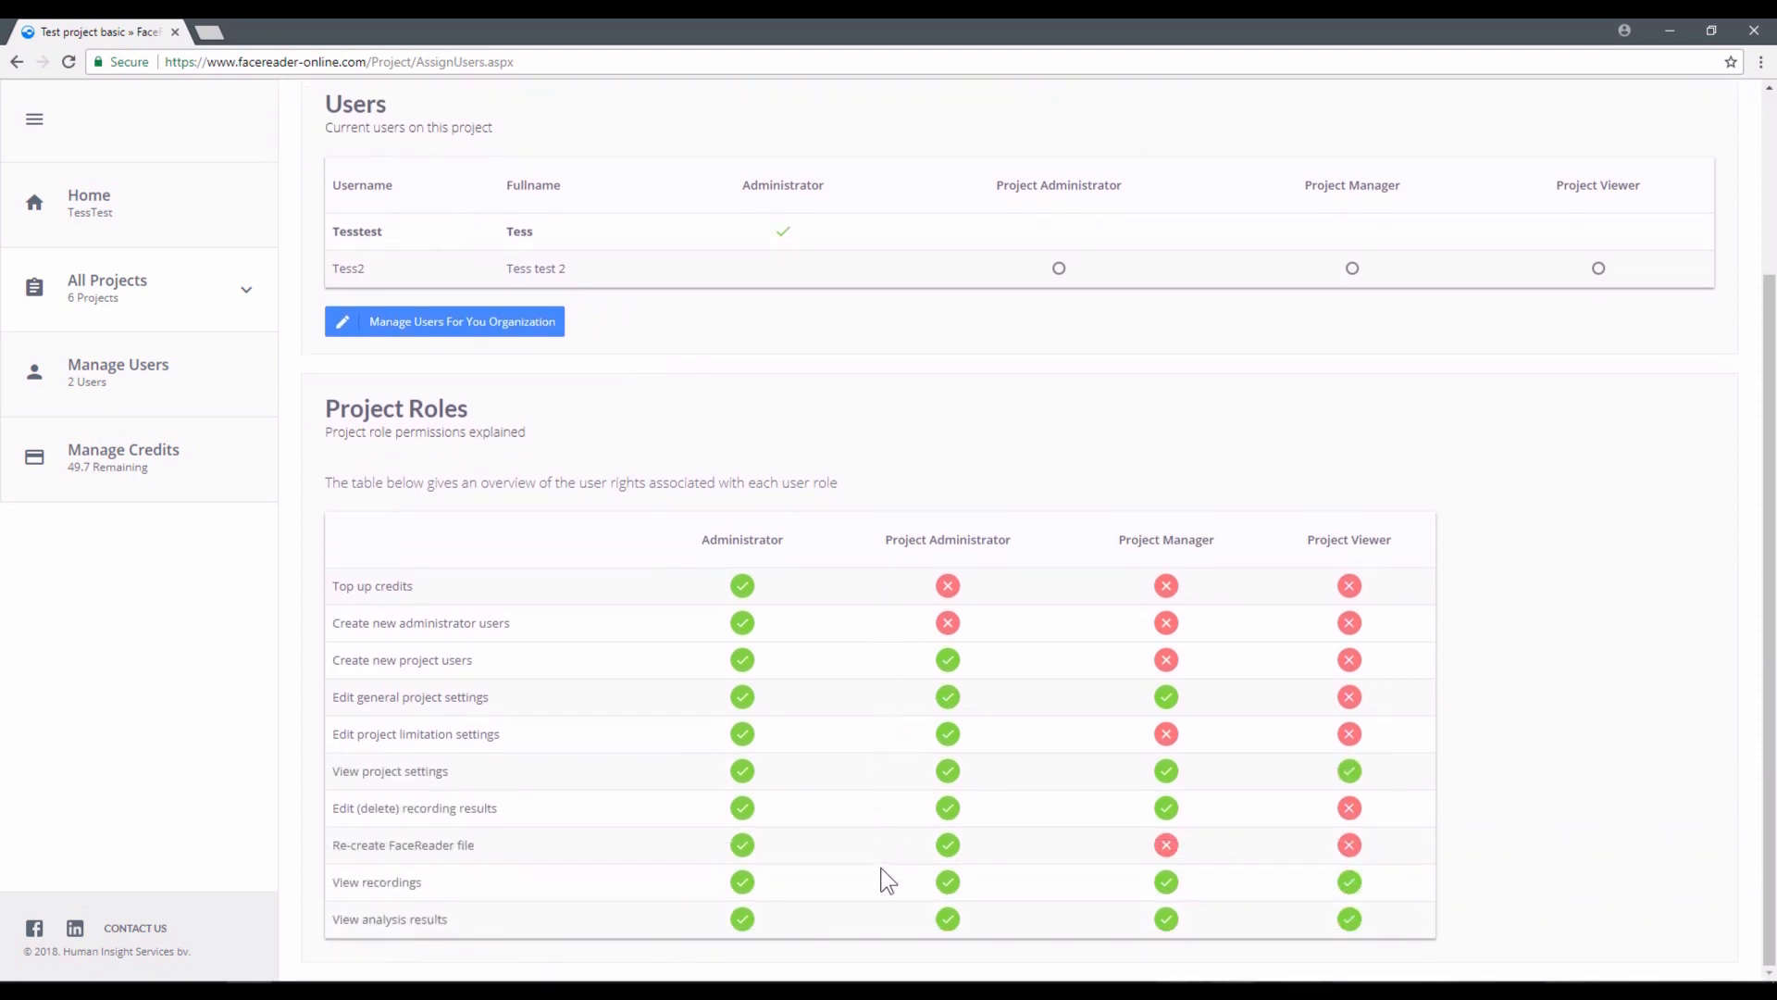
pyautogui.scroll(3, 880, 868)
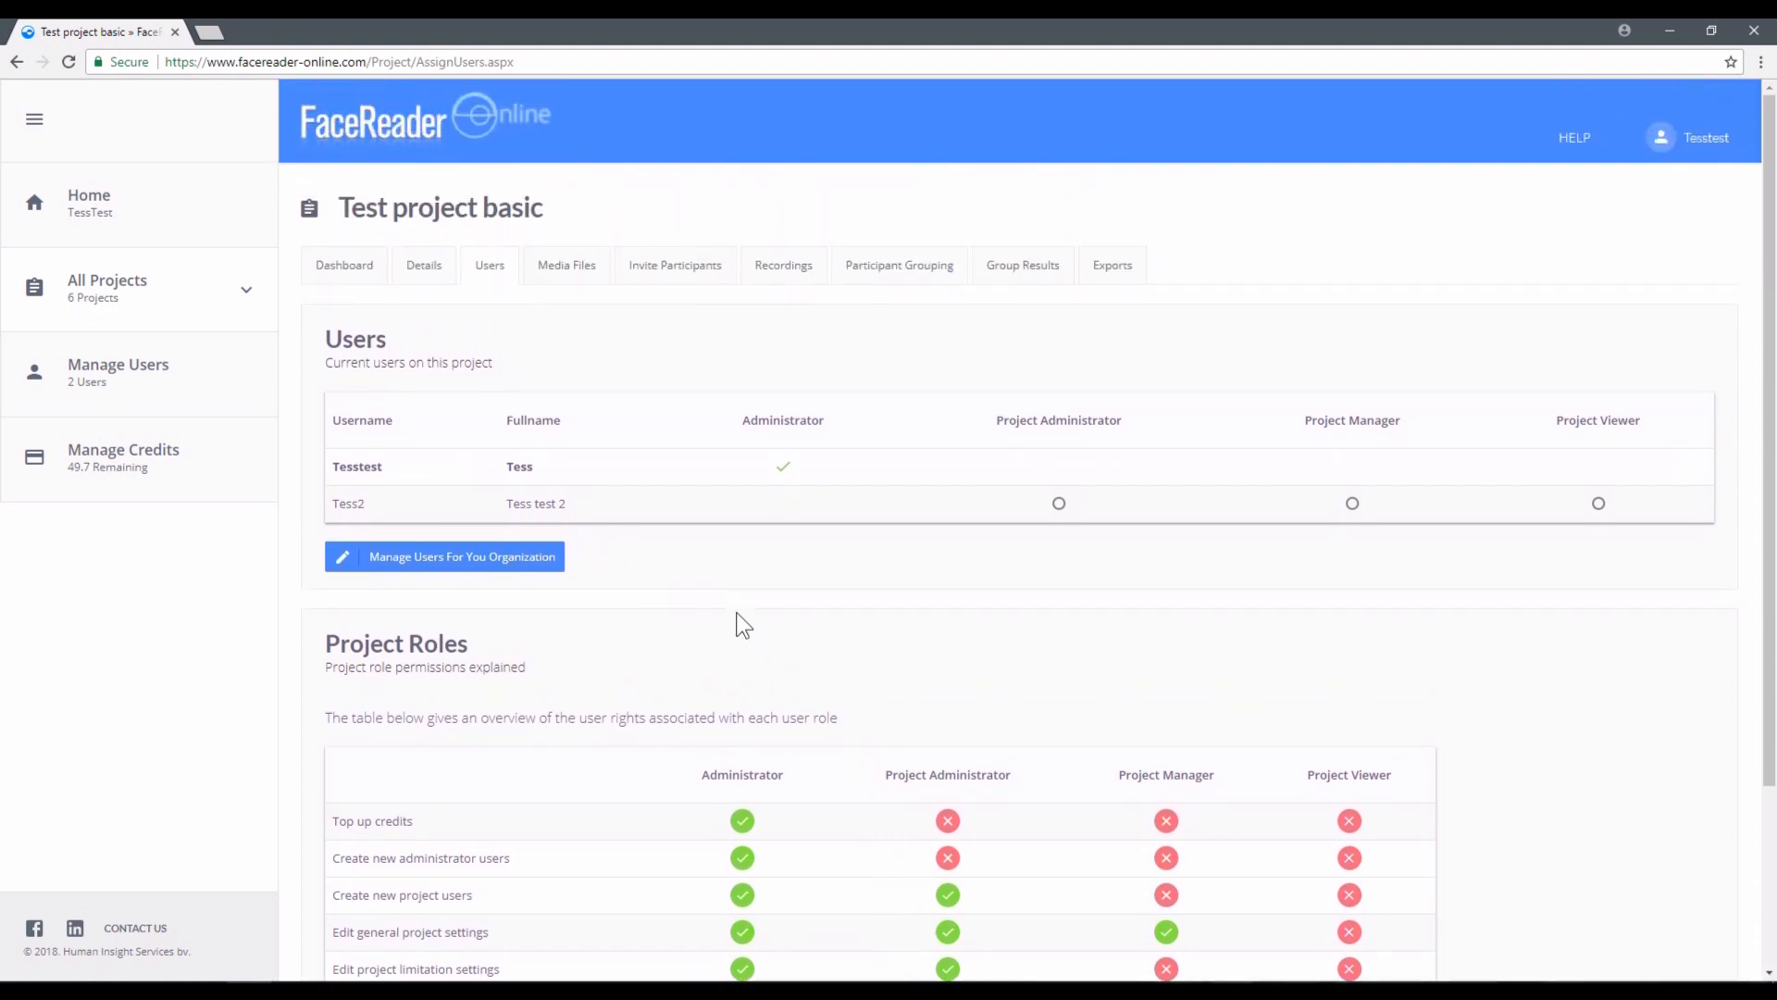
# Upload TestVideo.mp4 from the Video folder to the project's media files.
pyautogui.click(560, 267)
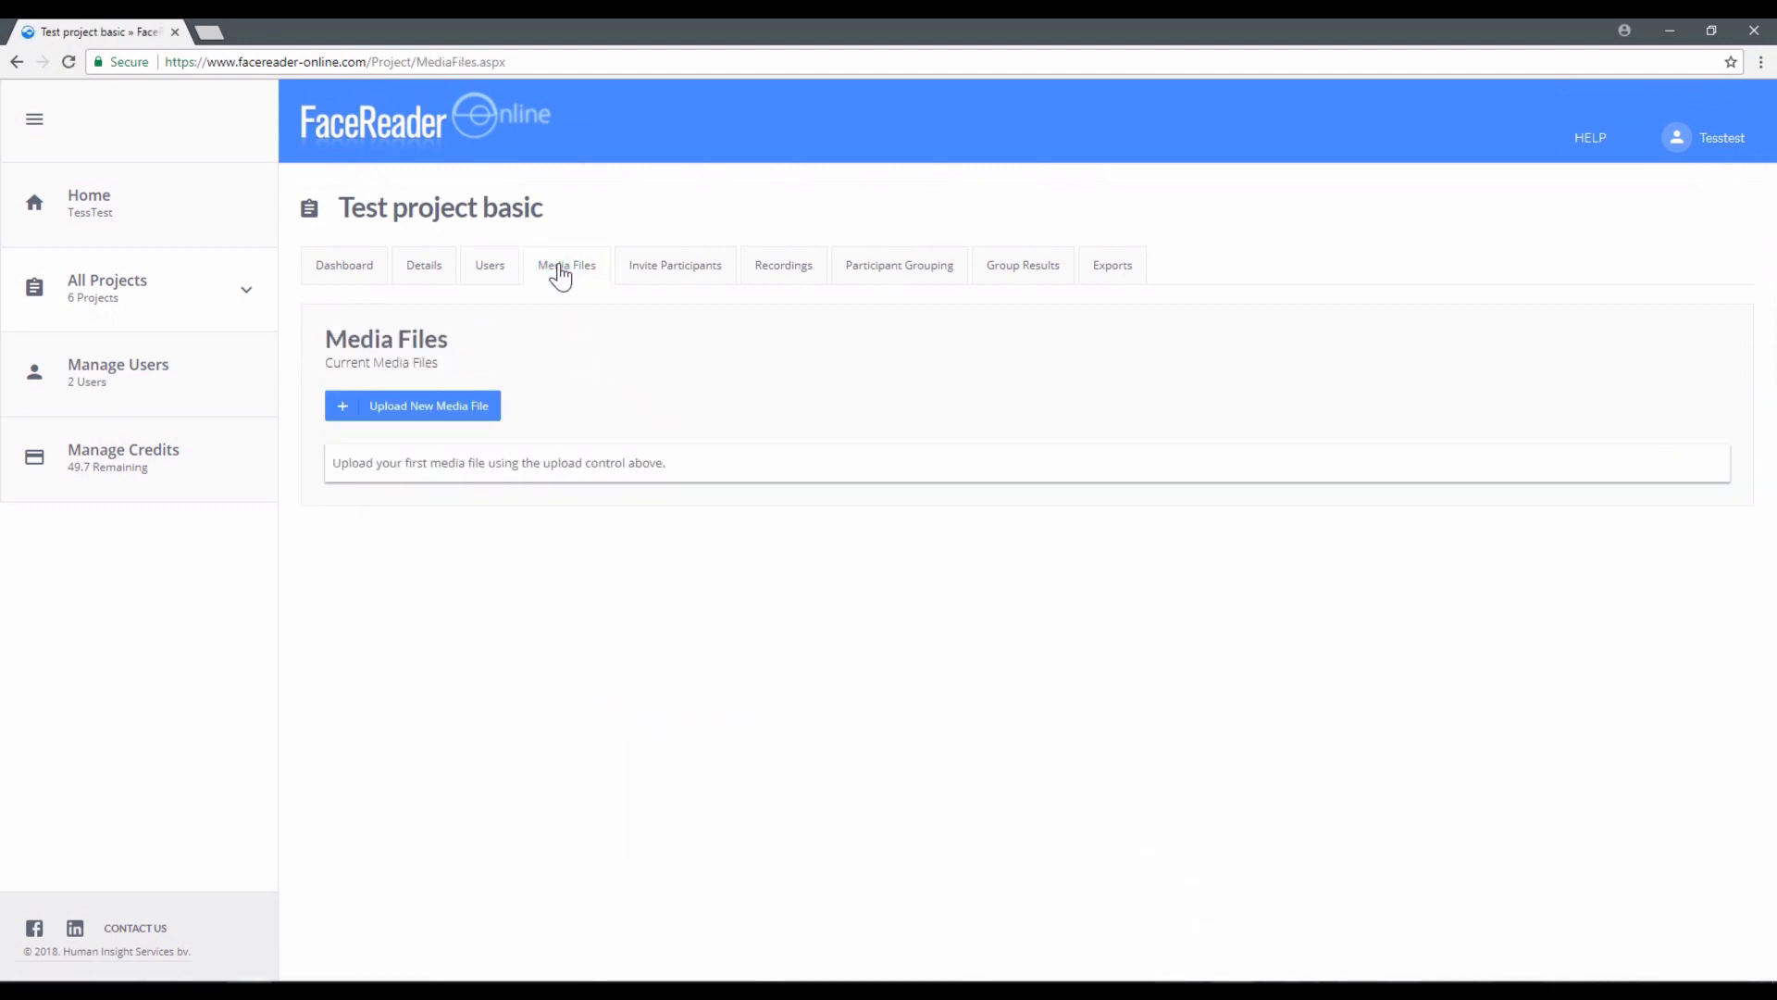
pyautogui.click(461, 409)
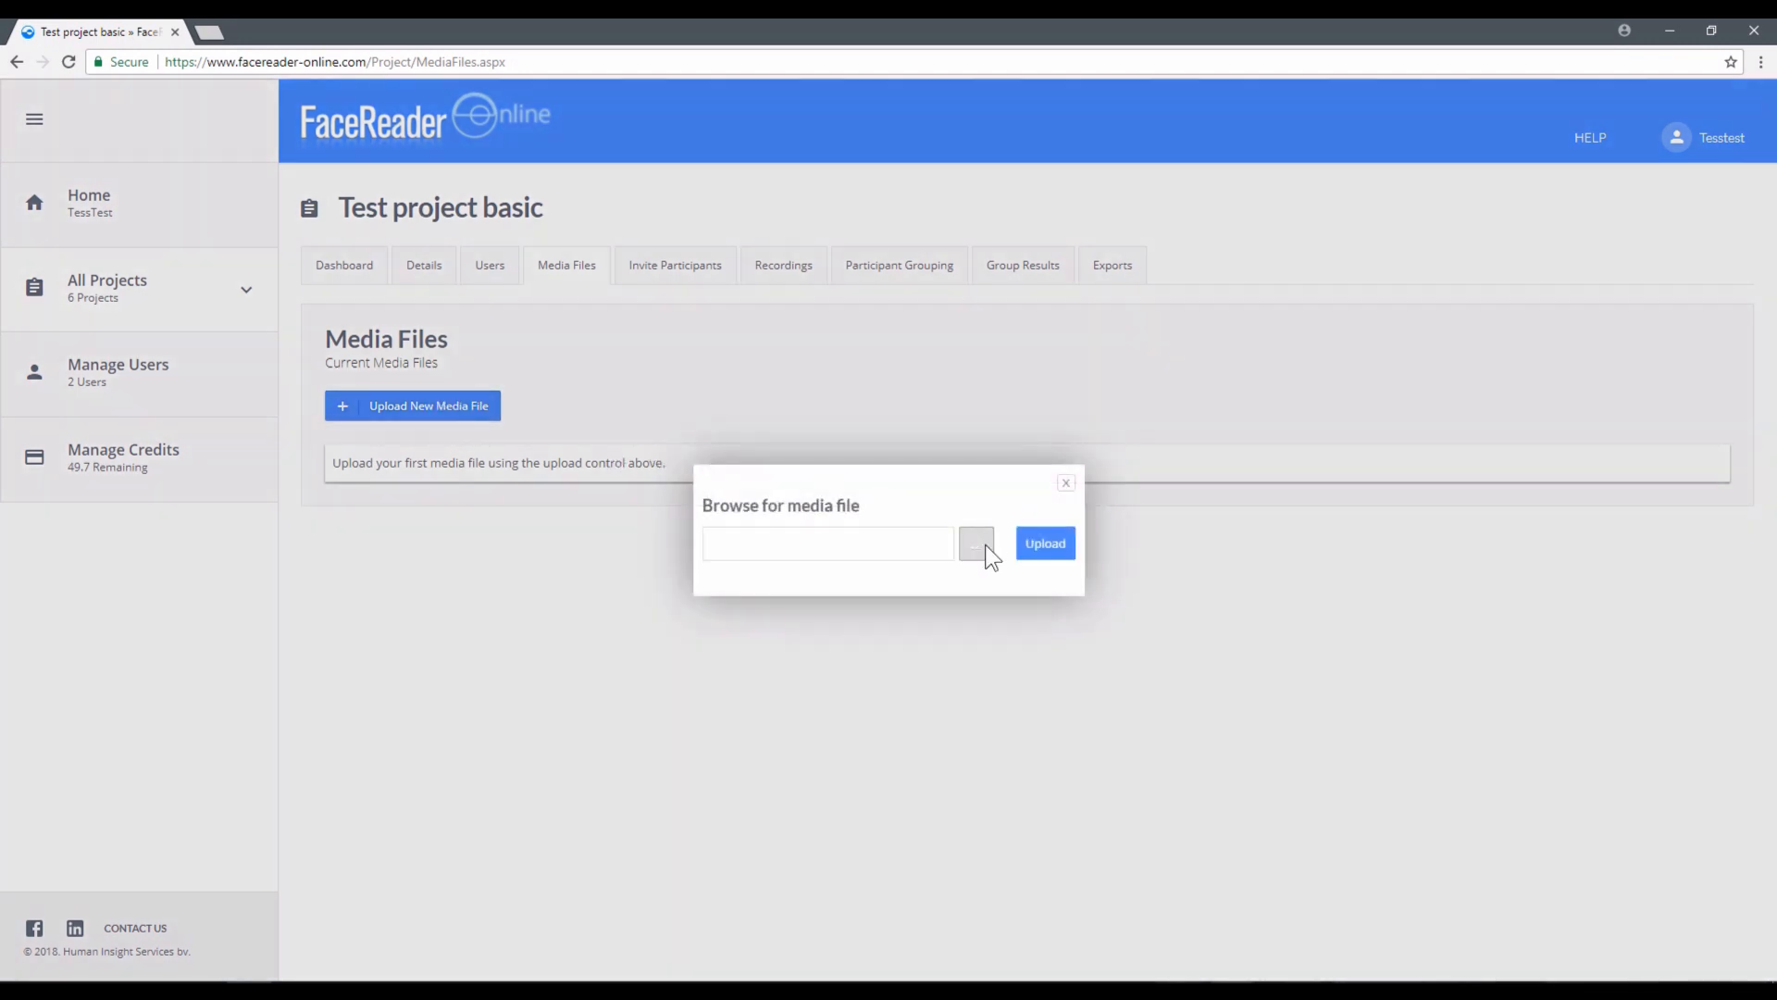
pyautogui.click(985, 545)
pyautogui.click(554, 374)
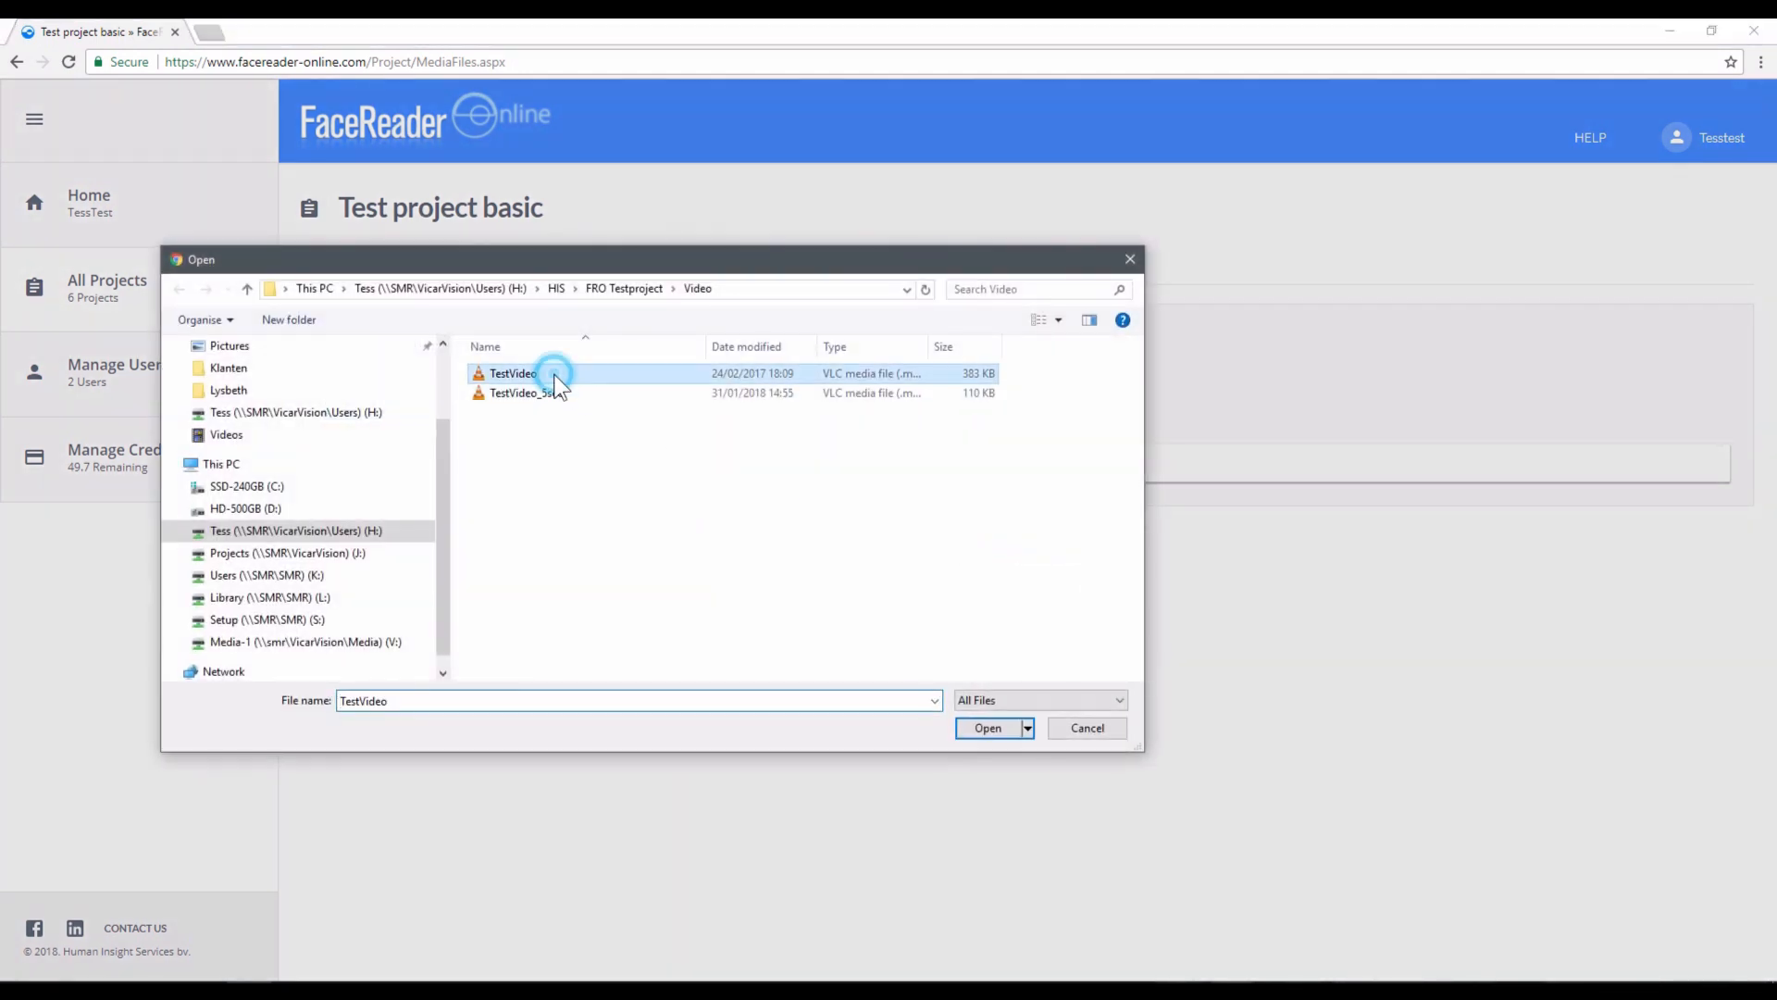
pyautogui.click(999, 729)
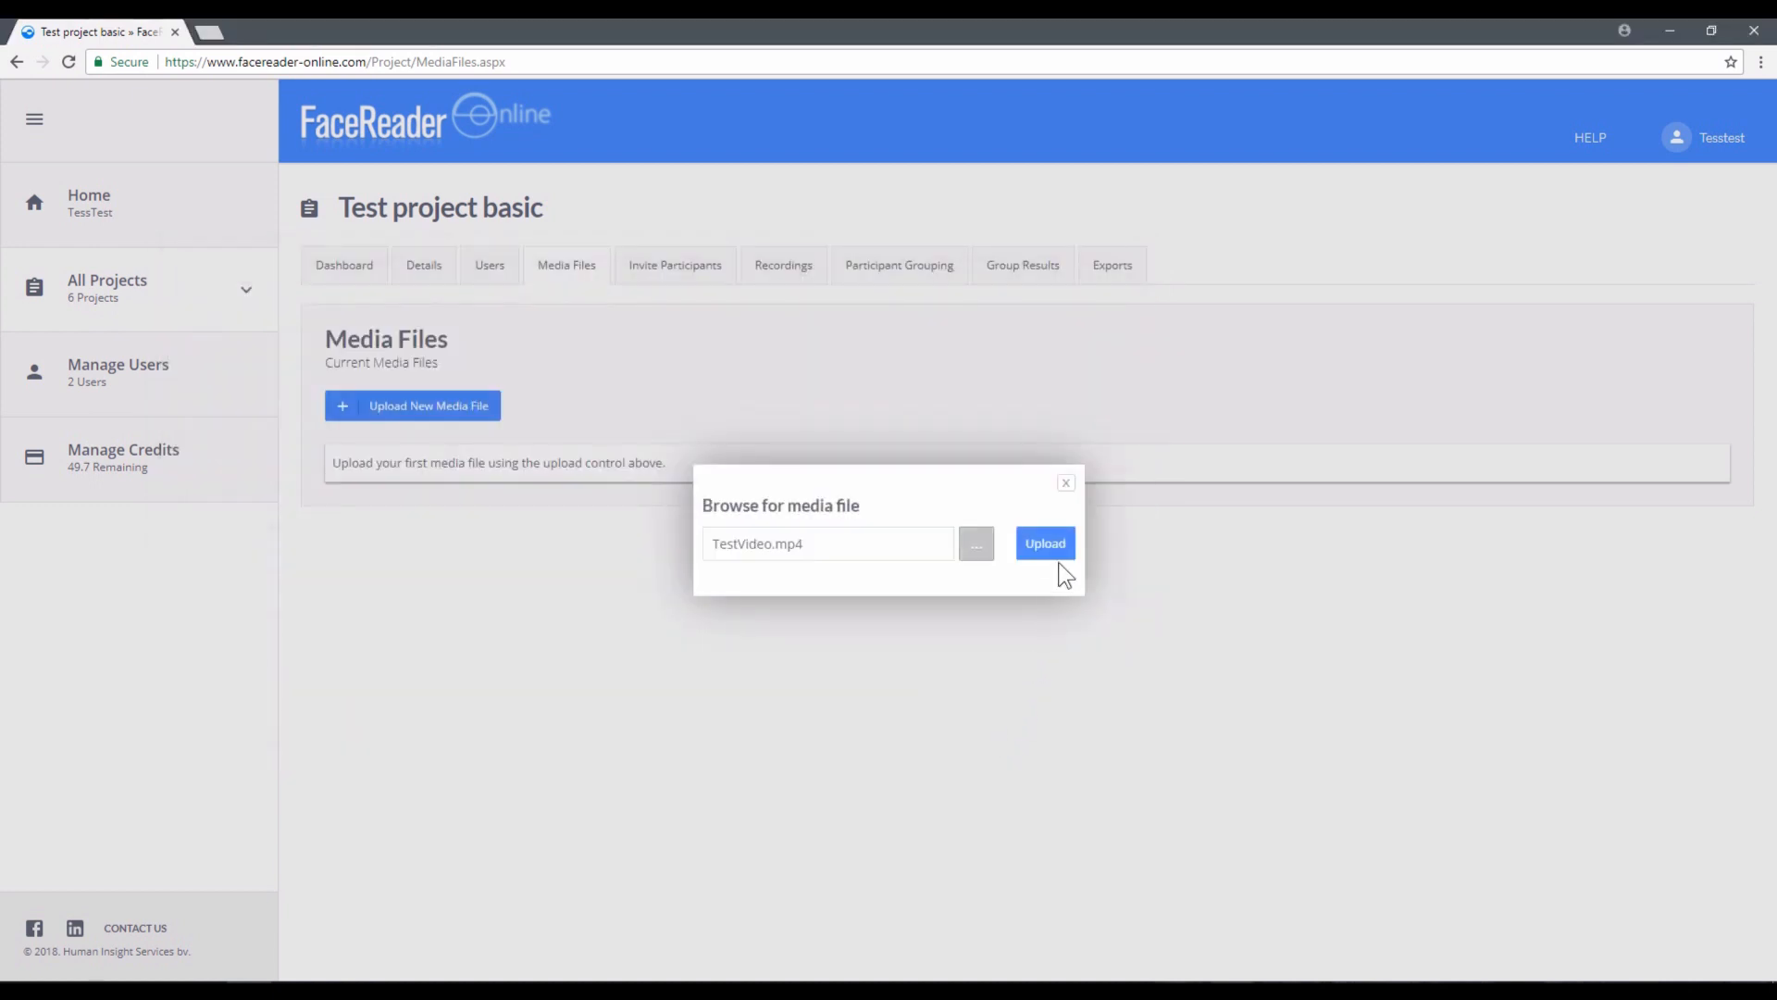
pyautogui.click(1053, 544)
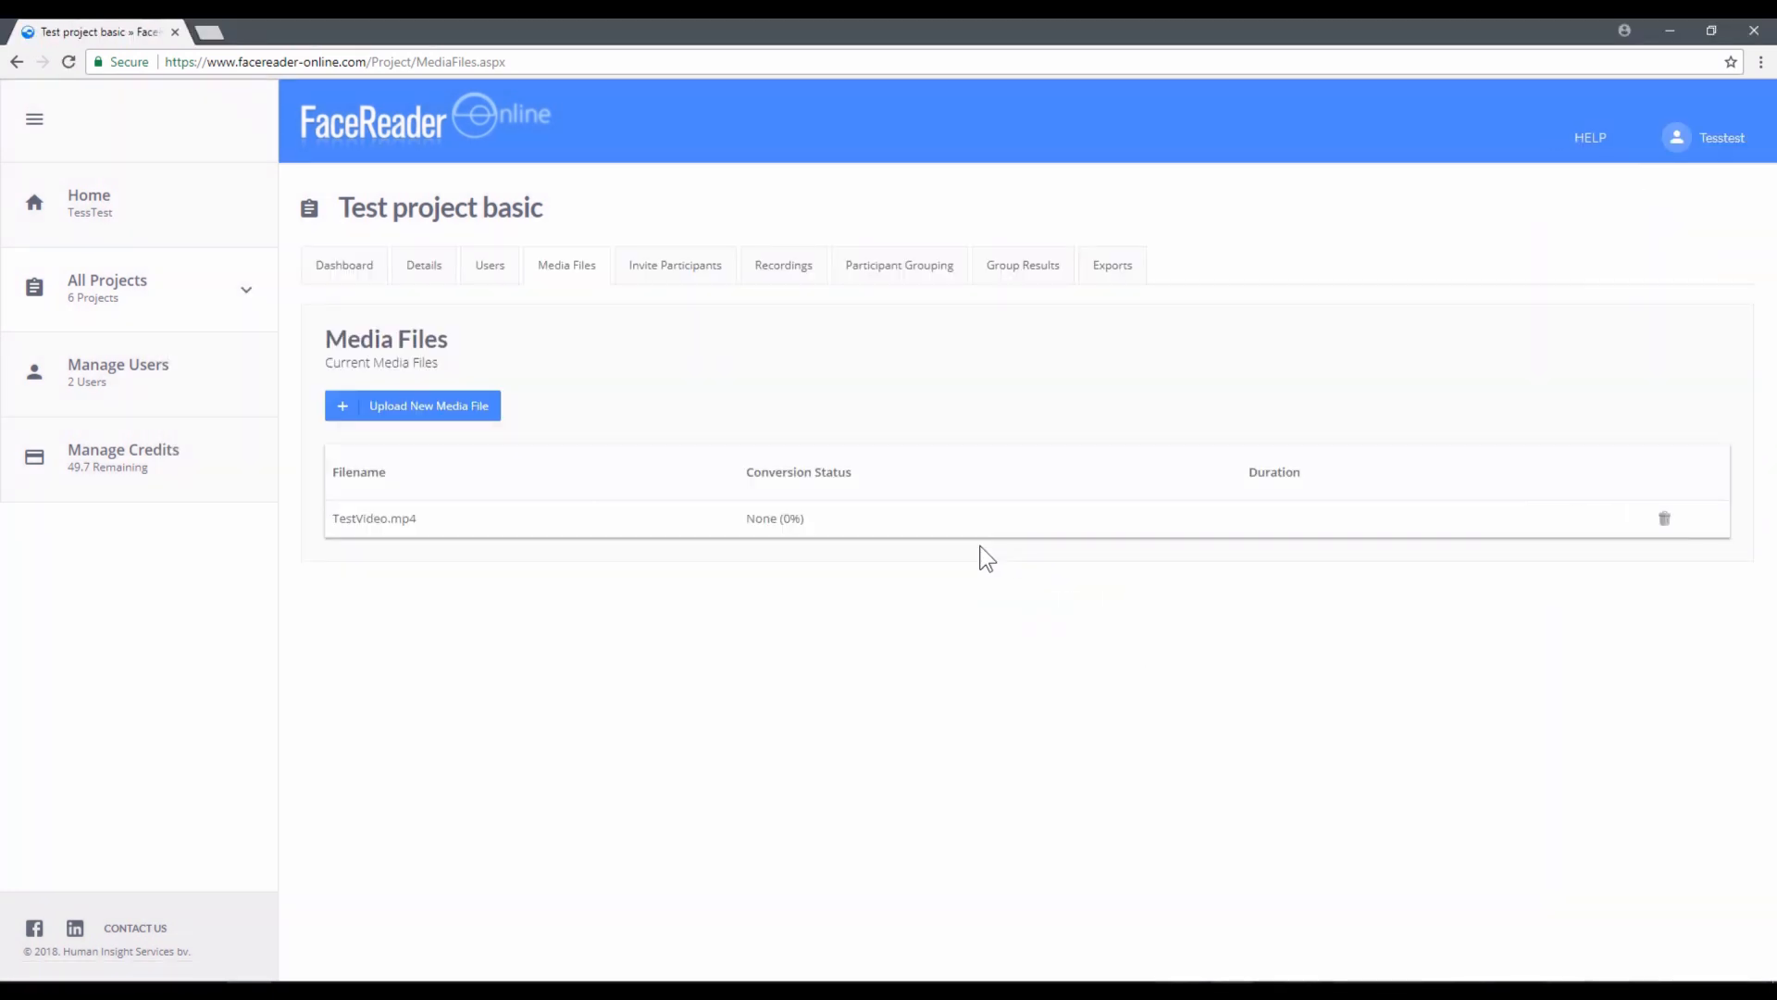
# Refresh the media files page to update the conversion status of the uploaded video.
pyautogui.click(1585, 140)
pyautogui.click(66, 63)
pyautogui.click(70, 61)
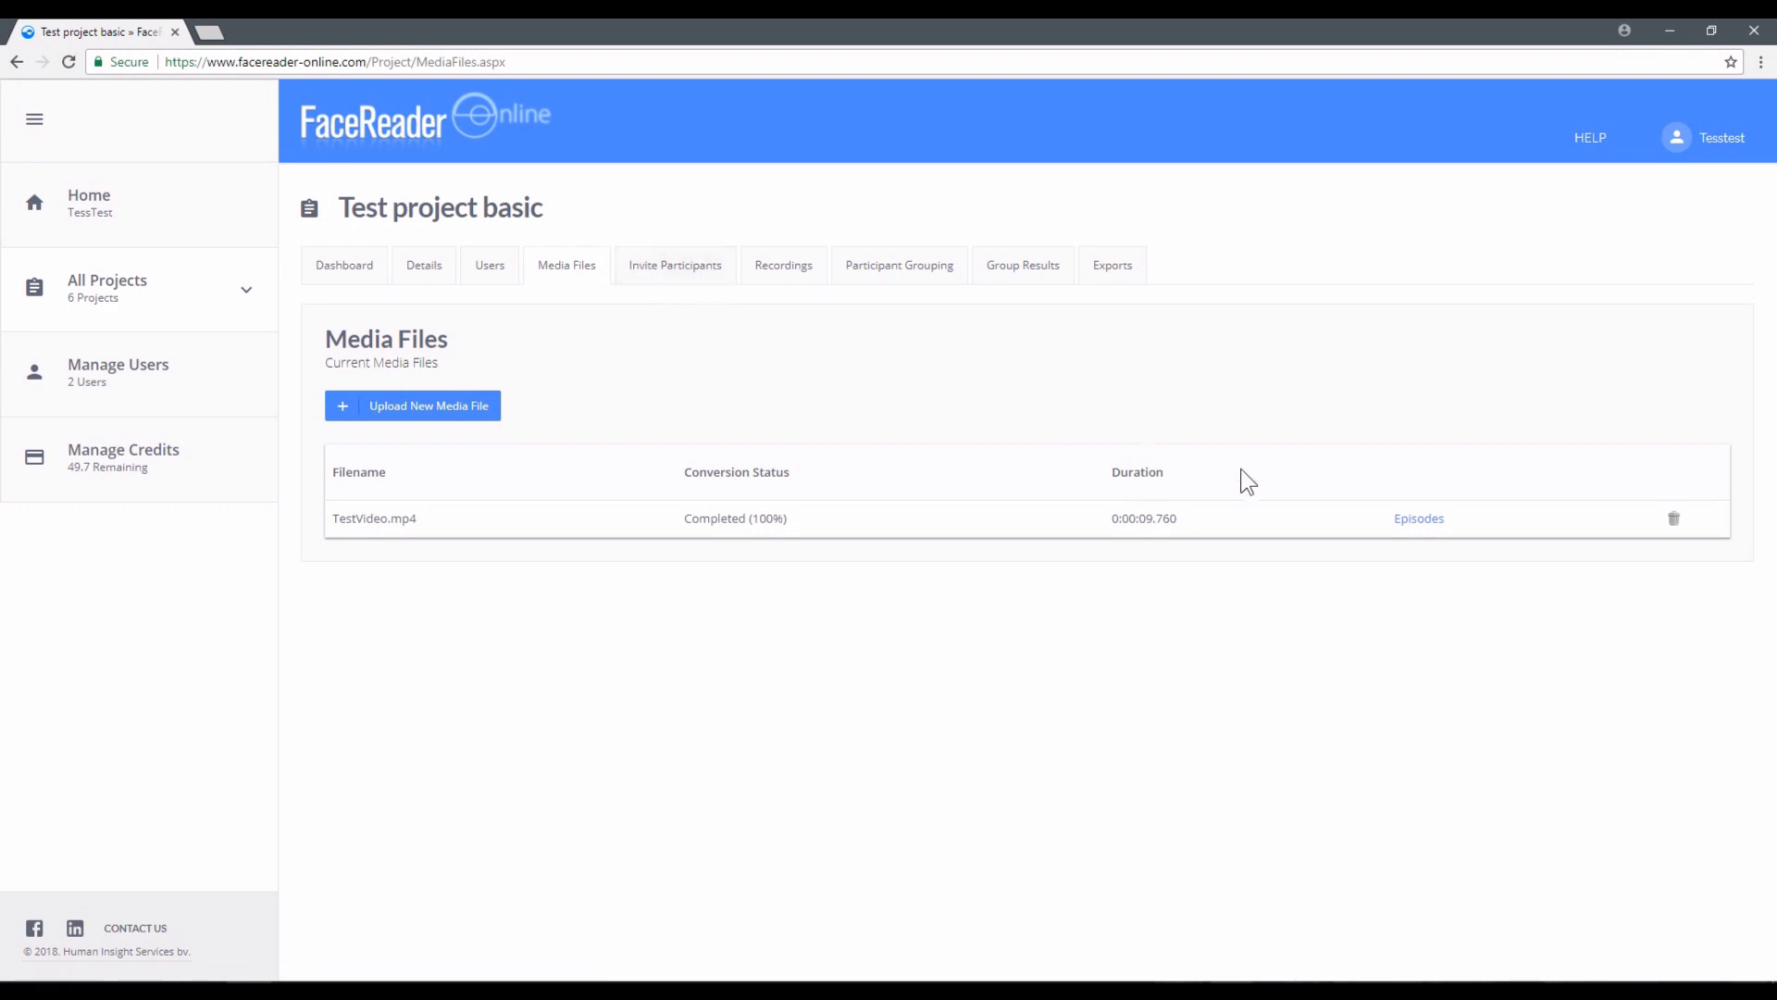
# Add an episode named "beginning" to TestVideo.mp4, running from 0 s to 5 s 0 ms.
pyautogui.click(1416, 520)
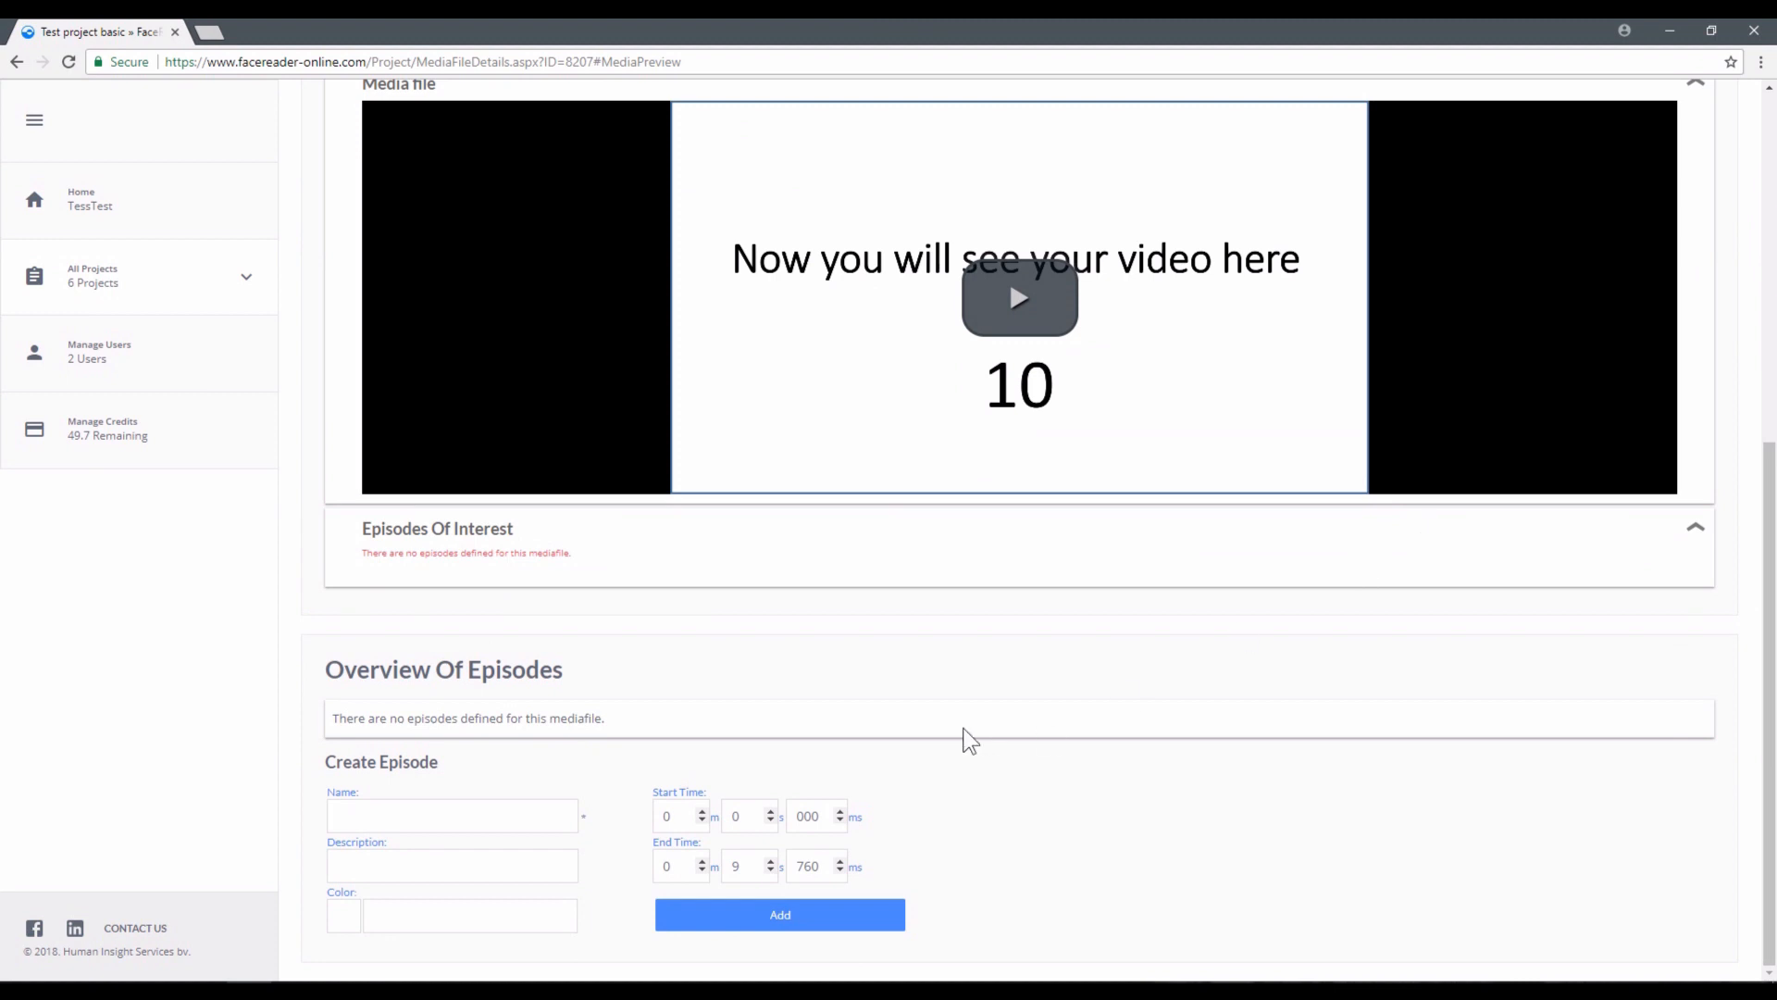
pyautogui.doubleClick(742, 868)
pyautogui.write('5')
pyautogui.doubleClick(812, 866)
pyautogui.write('00')
pyautogui.click(469, 817)
pyautogui.write('beginning')
pyautogui.click(827, 921)
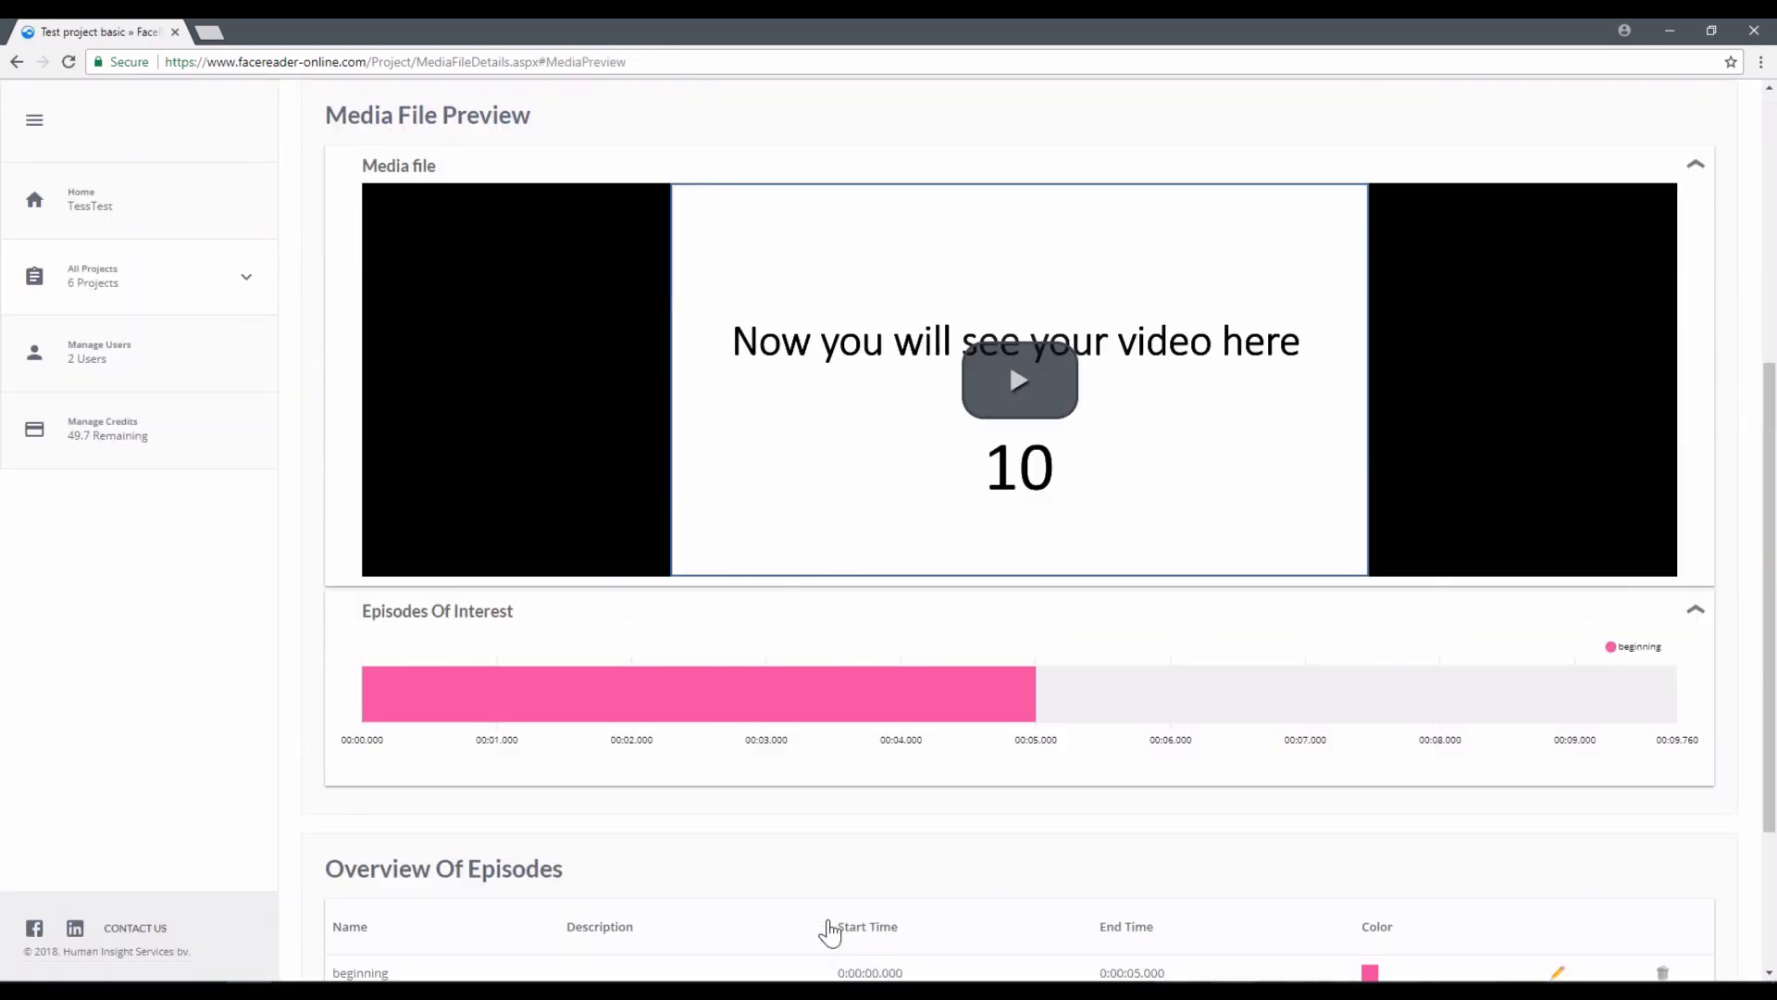
# Add a second episode named "end" that starts at 5 s and runs to the end of the video.
pyautogui.scroll(-3, 830, 932)
pyautogui.doubleClick(738, 816)
pyautogui.write('5')
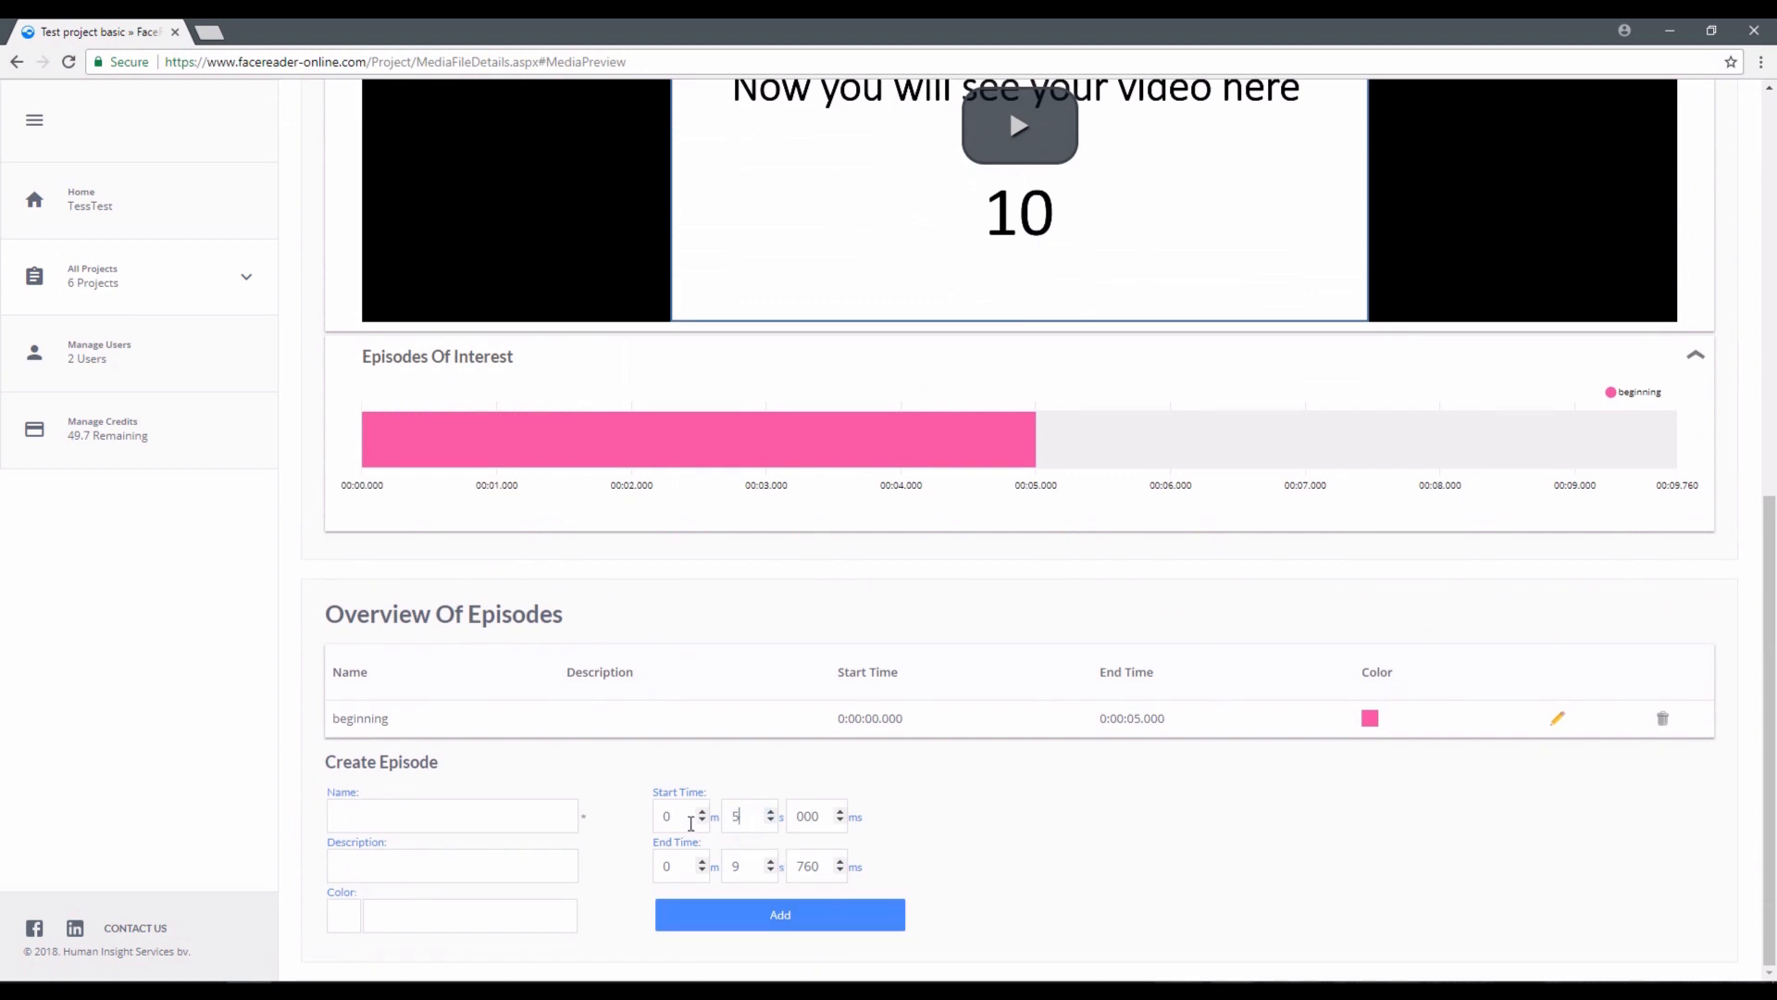
pyautogui.click(545, 818)
pyautogui.write('end')
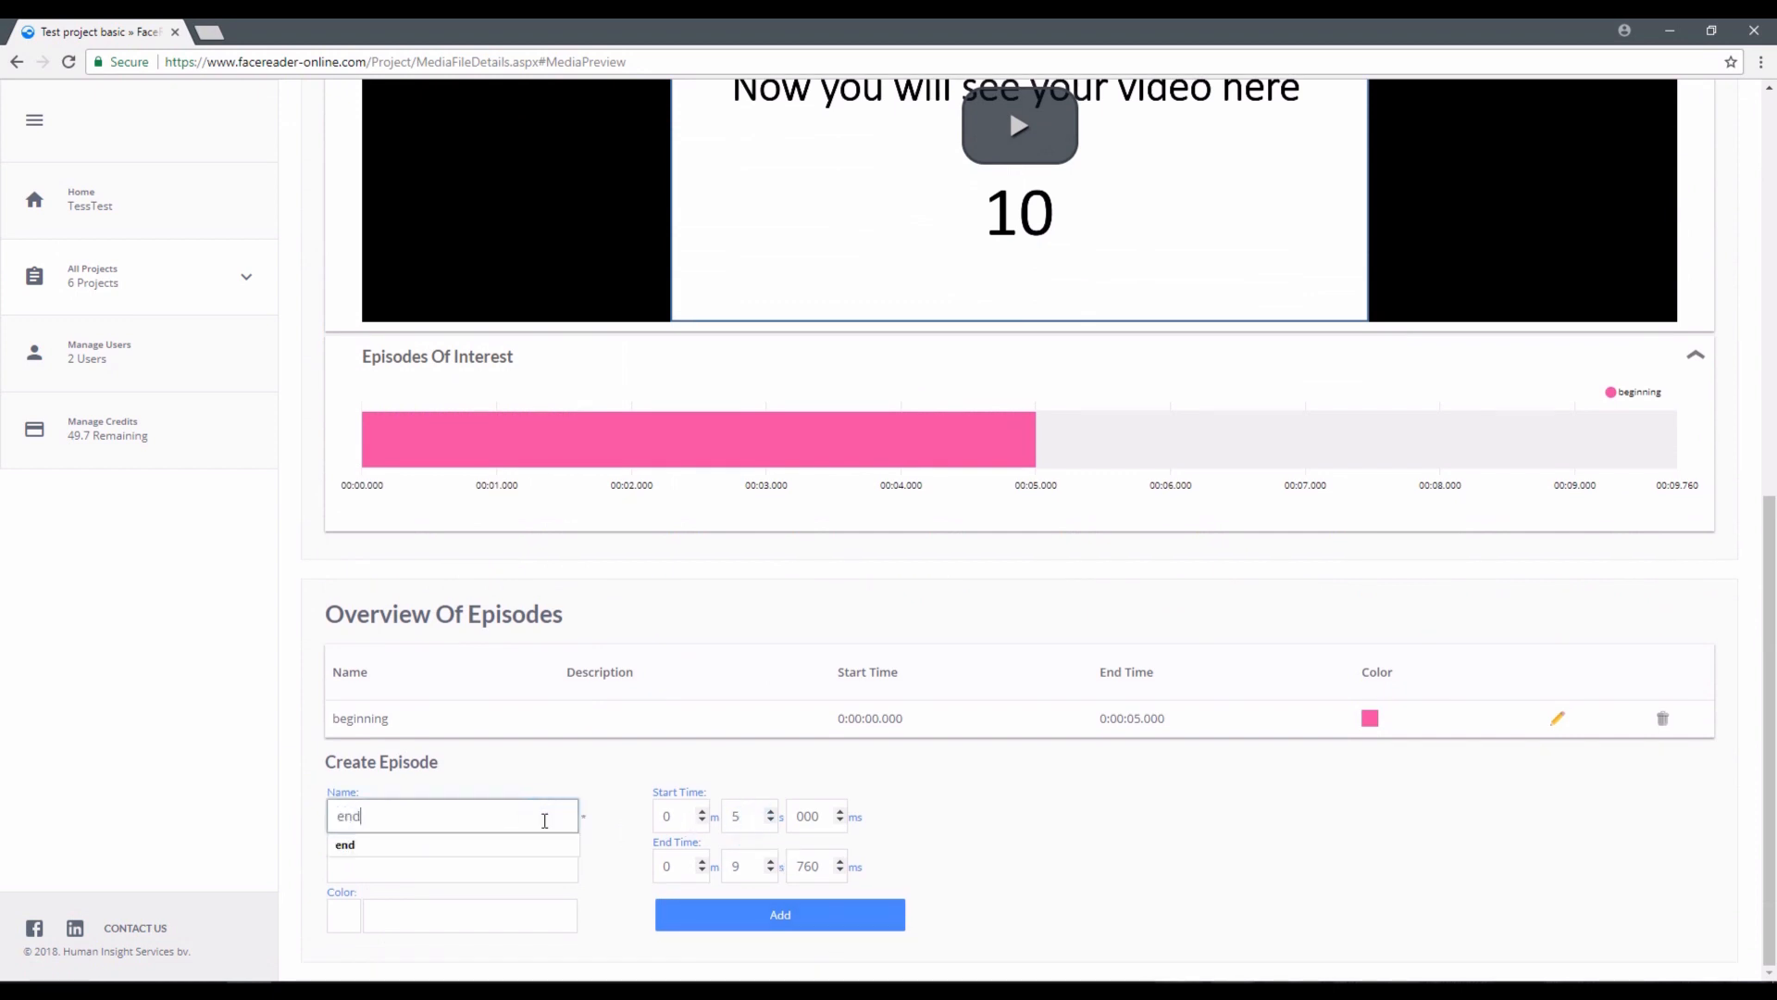
pyautogui.click(799, 919)
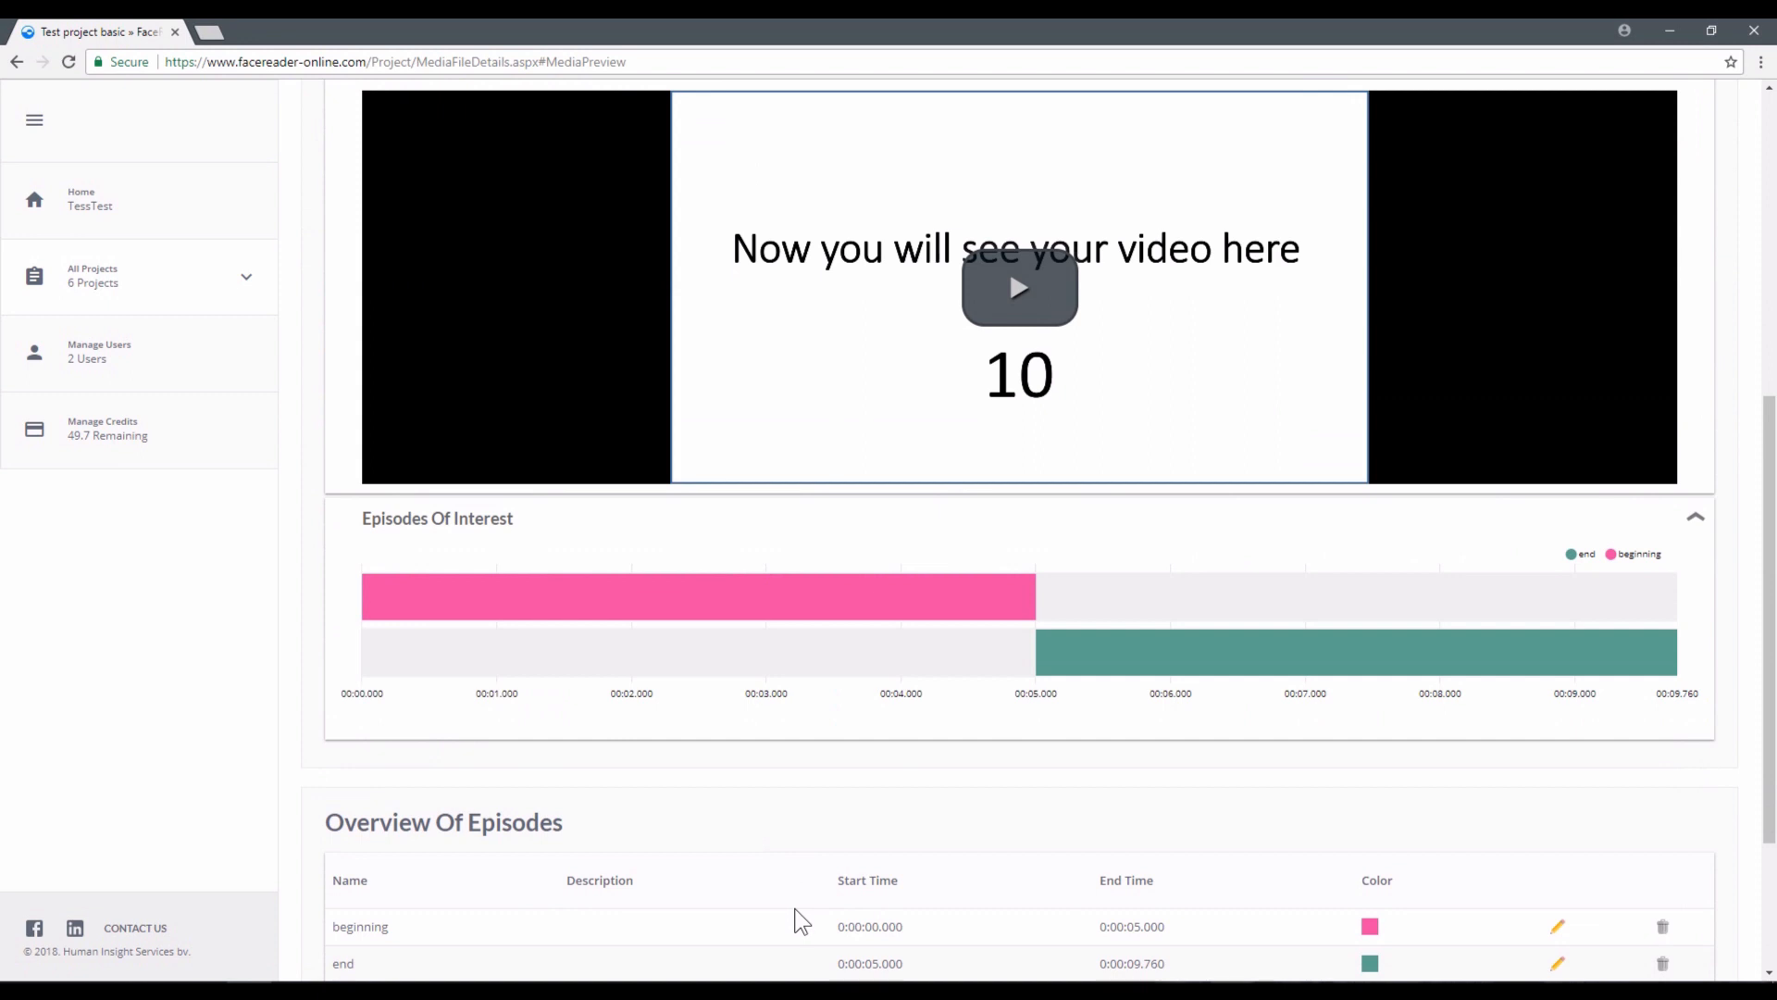
# Change the project status to Active in the project details and save the update.
pyautogui.scroll(-3, 795, 908)
pyautogui.scroll(4, 793, 906)
pyautogui.scroll(5, 794, 907)
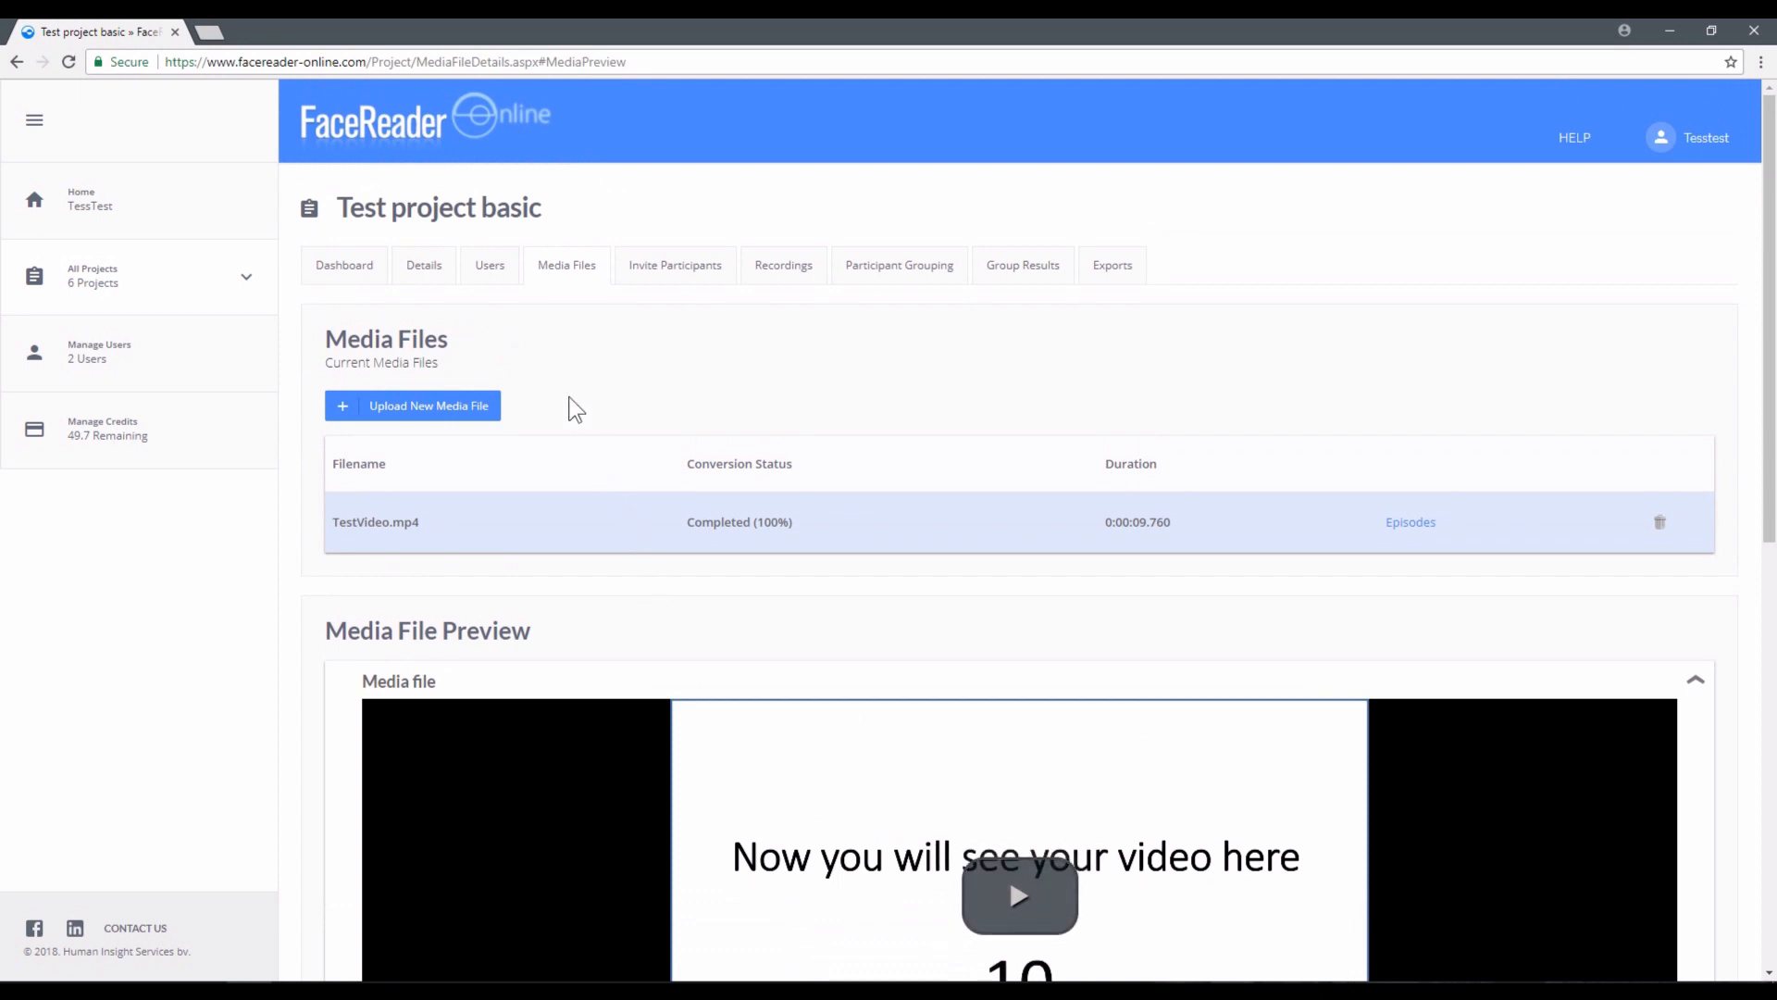
pyautogui.click(422, 264)
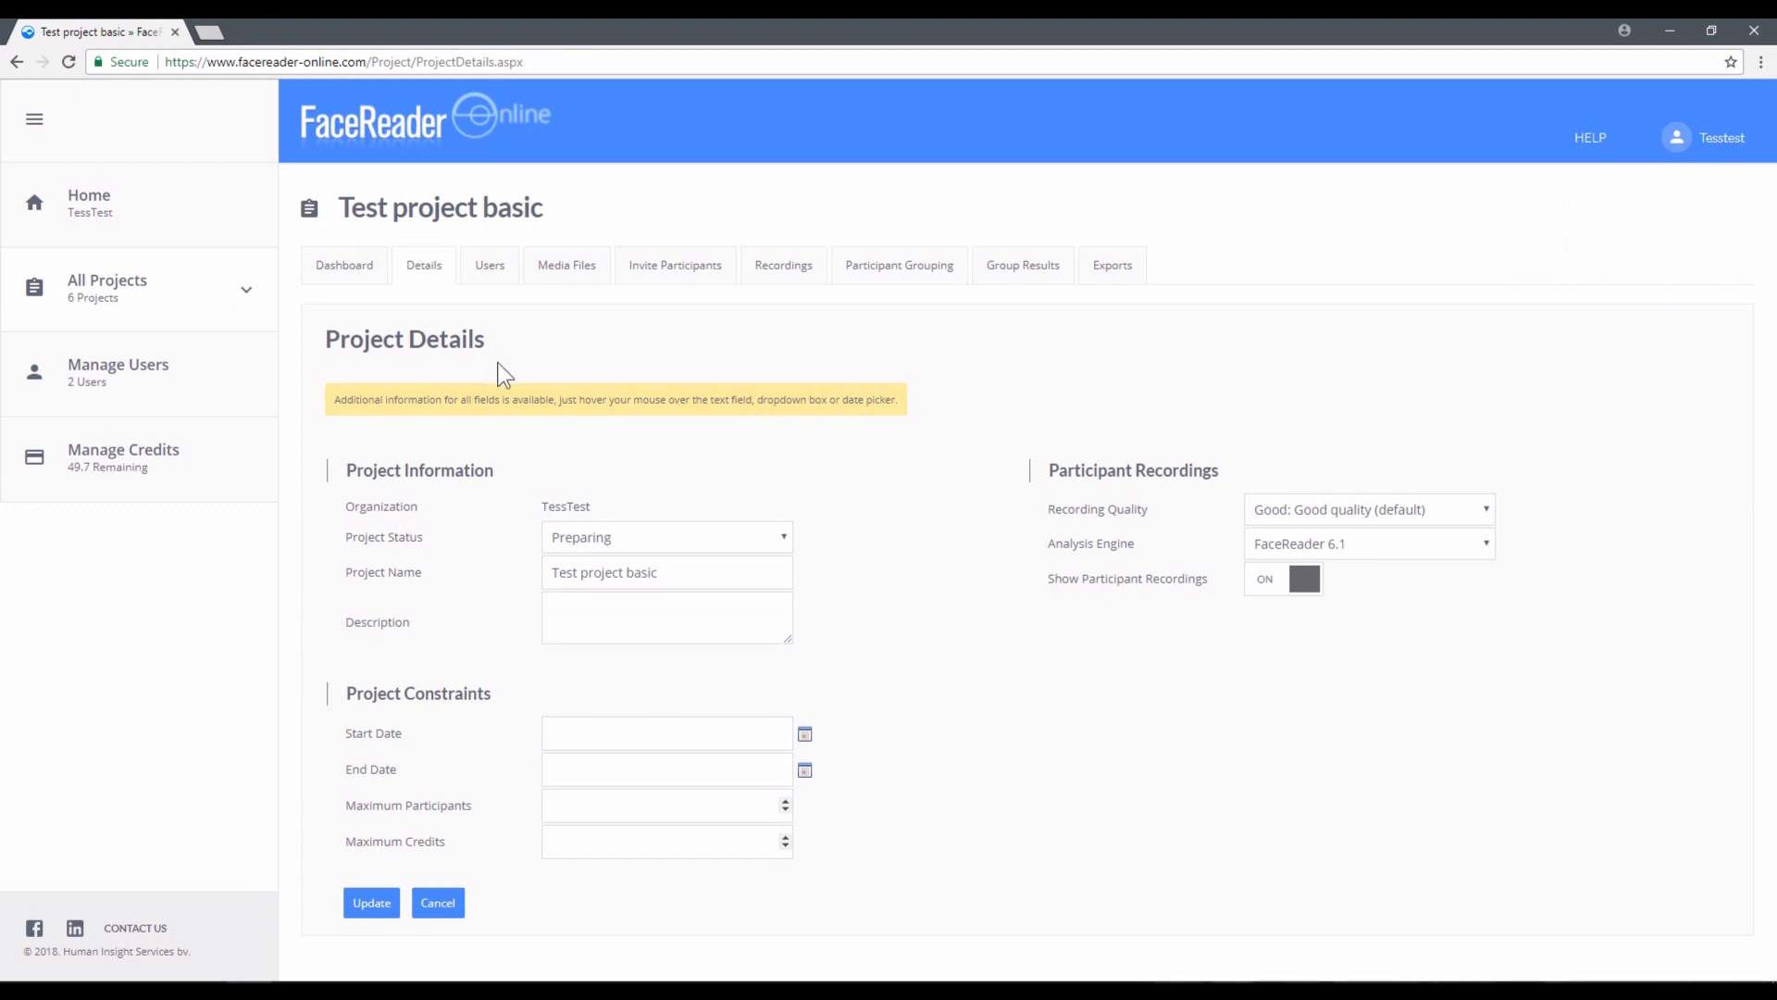
pyautogui.click(736, 529)
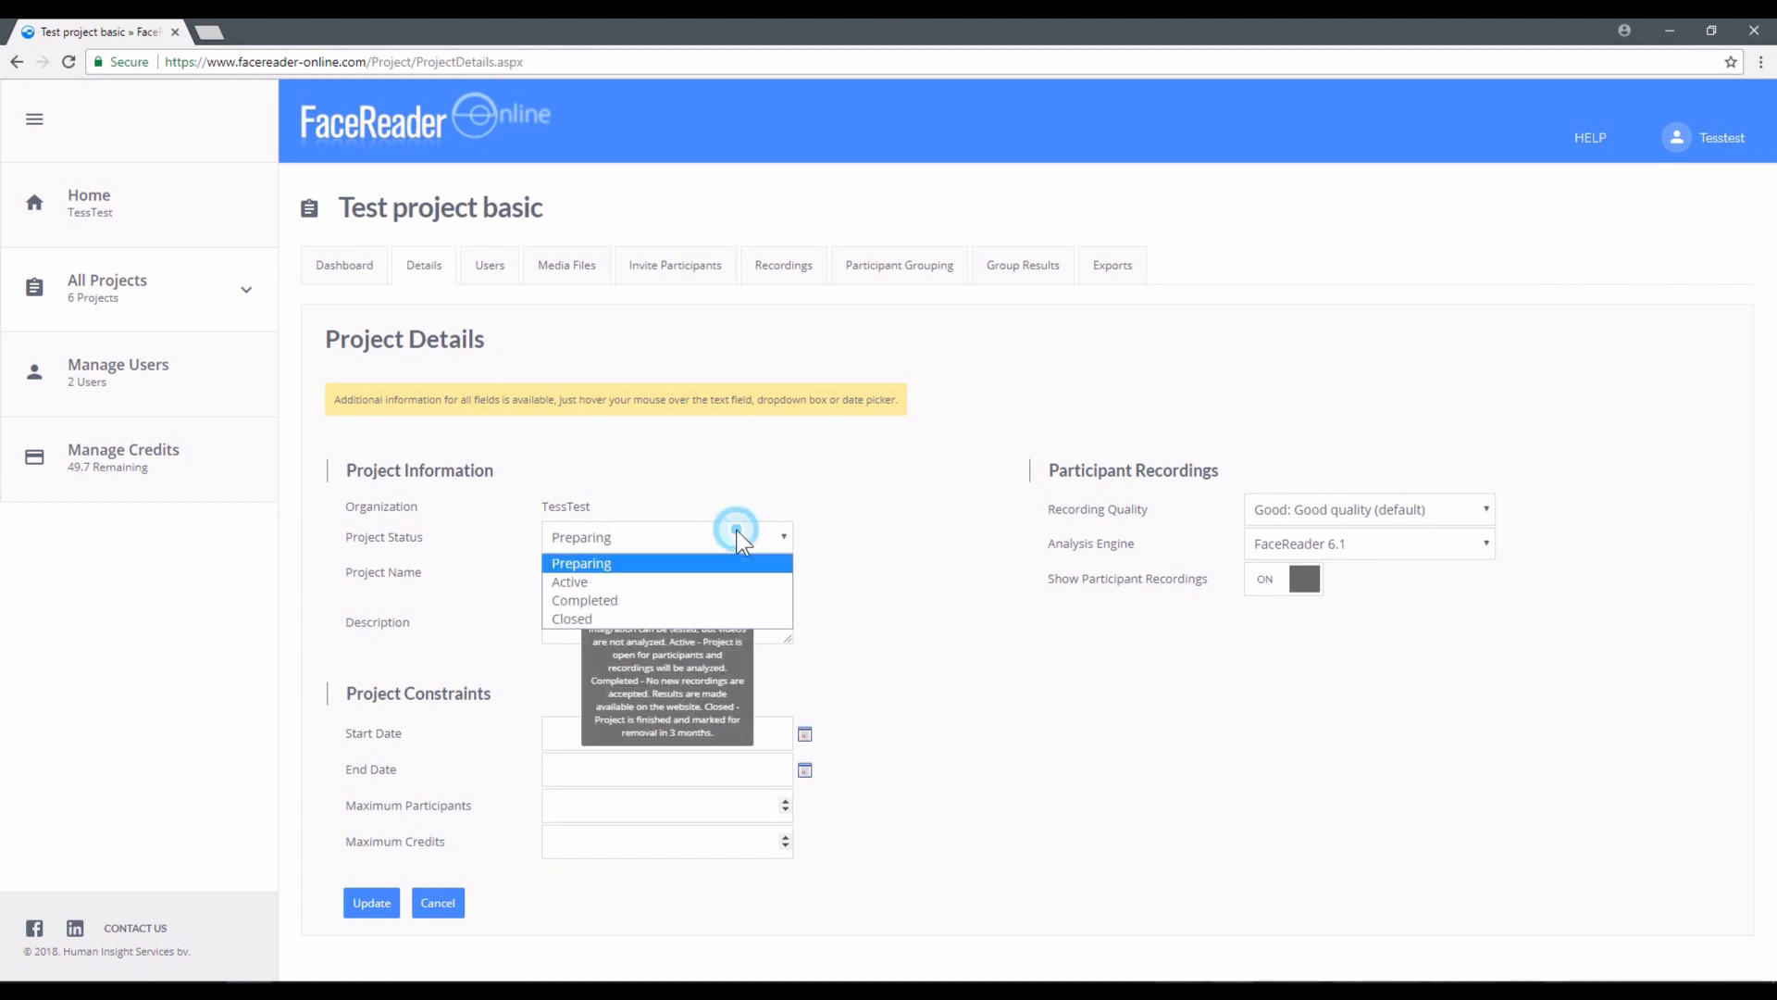
pyautogui.click(715, 581)
pyautogui.click(369, 902)
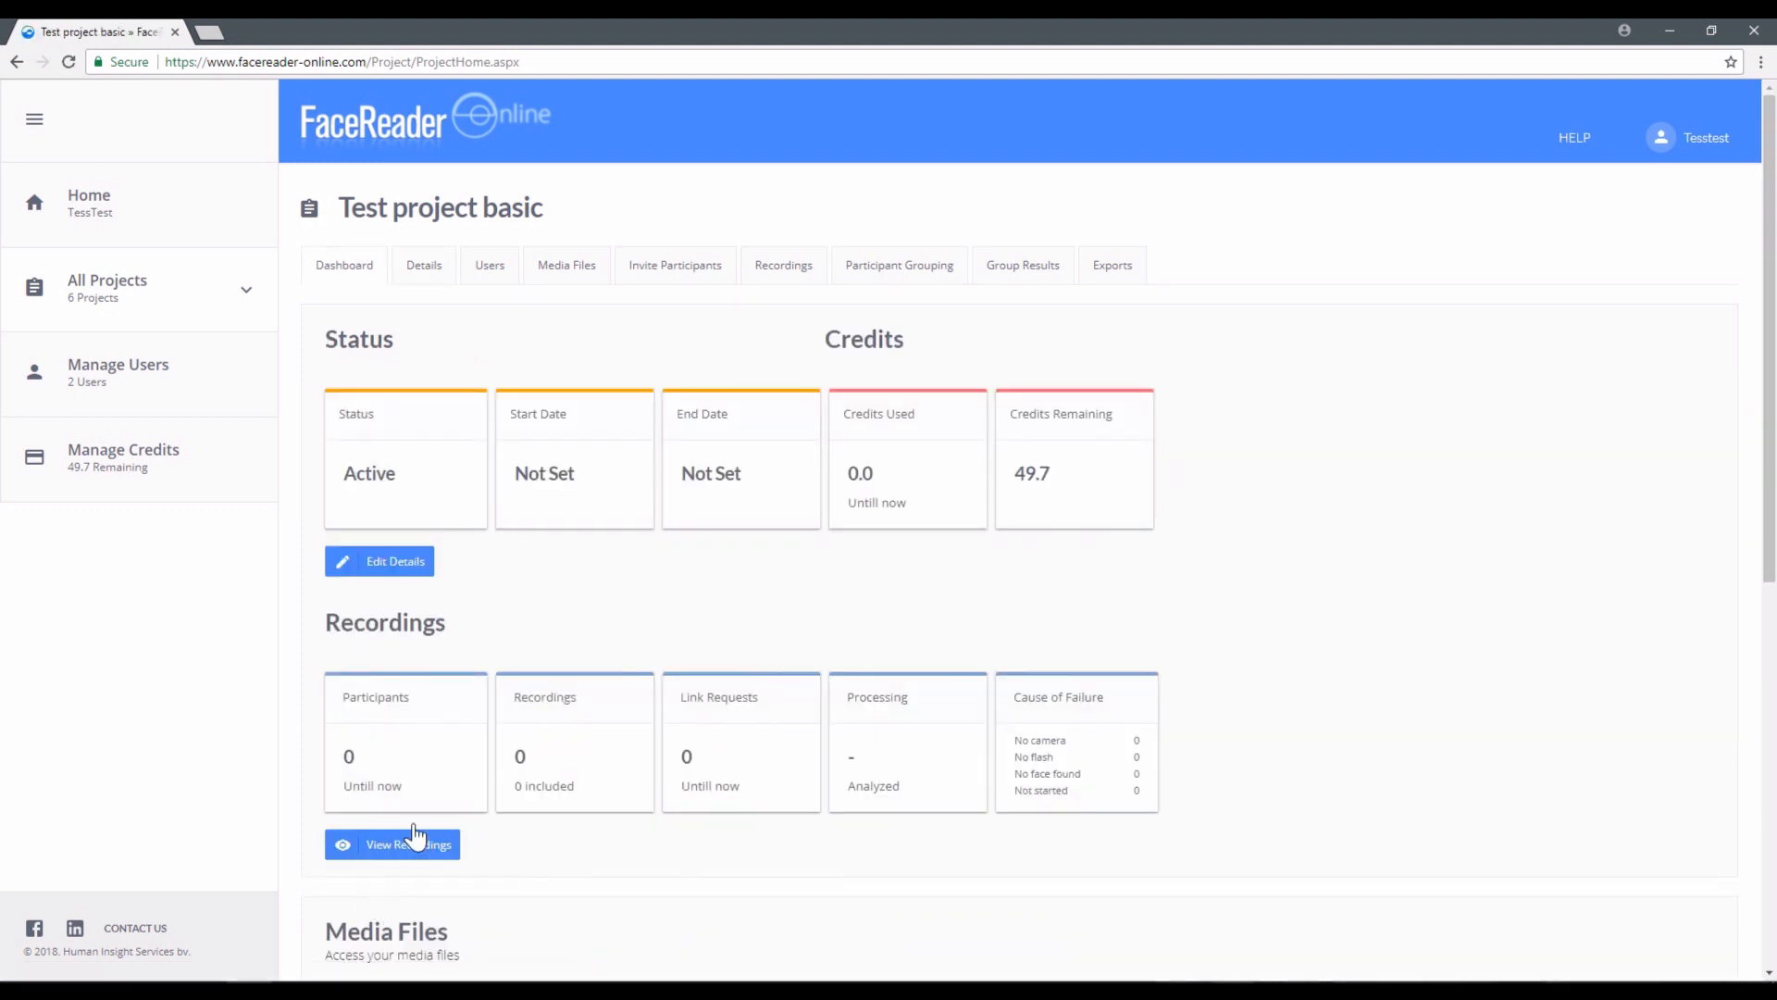
# Set up a participant invitation by direct link without unique IDs, with TestVideo.mp4 as the media file to watch.
pyautogui.click(642, 265)
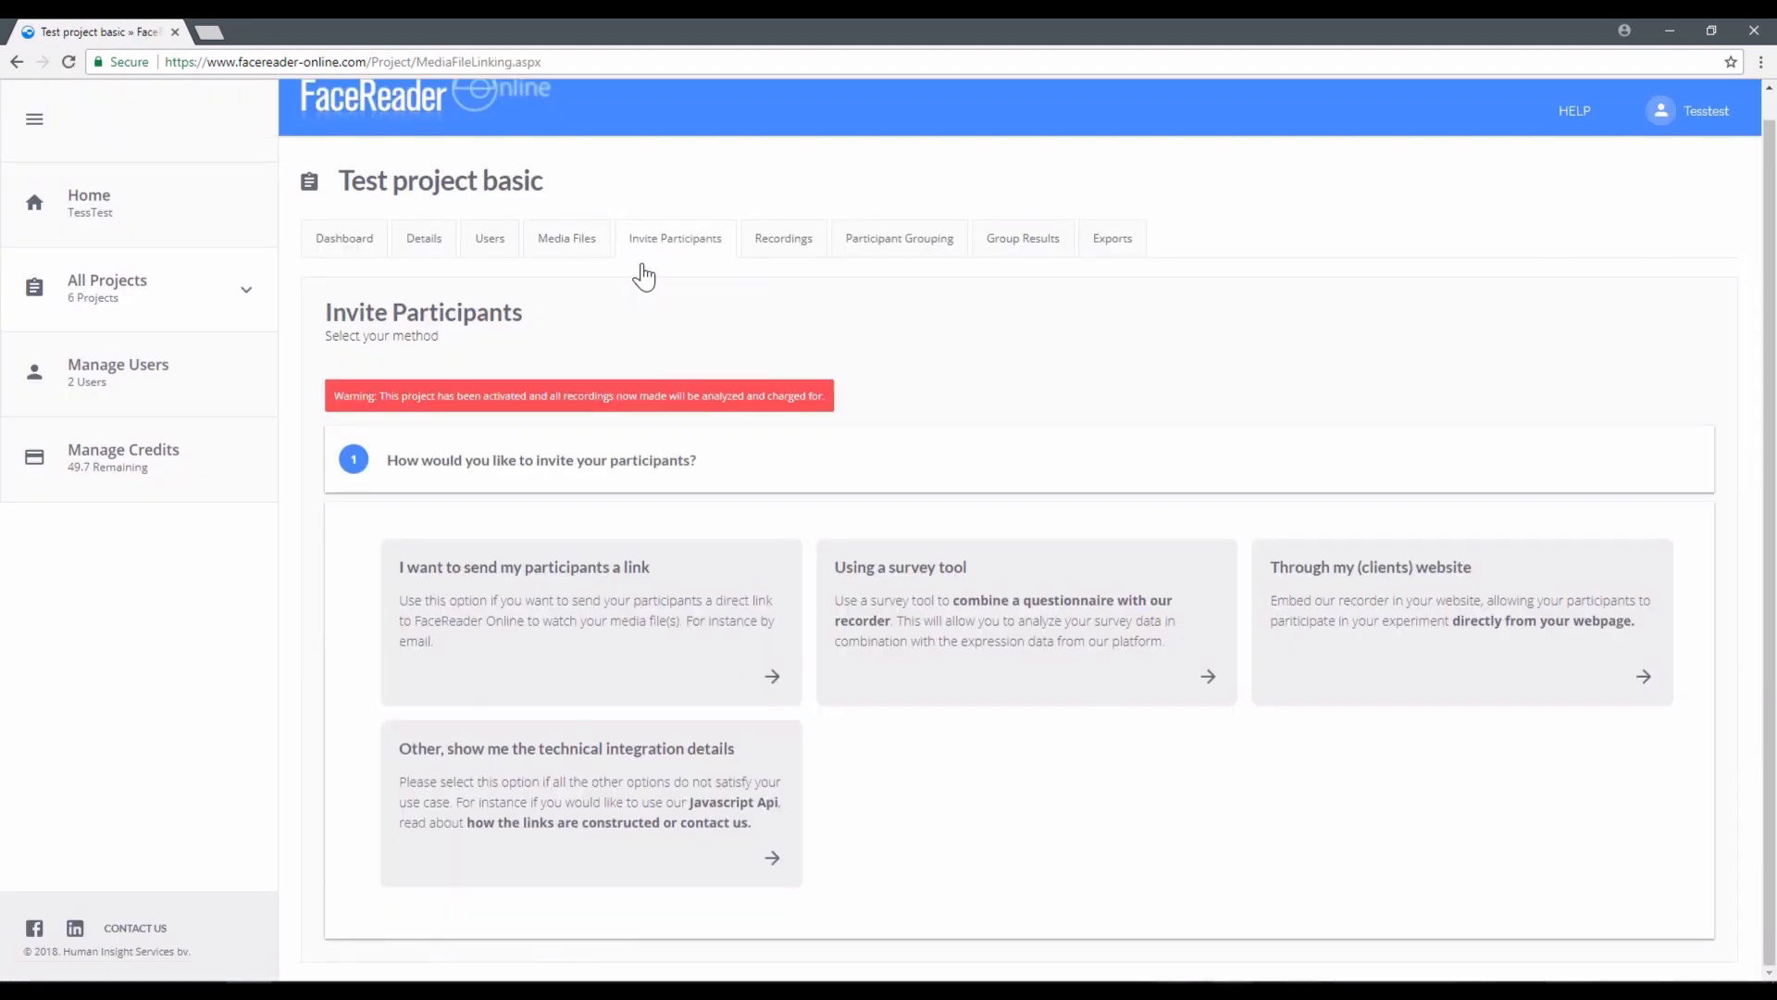
pyautogui.click(650, 583)
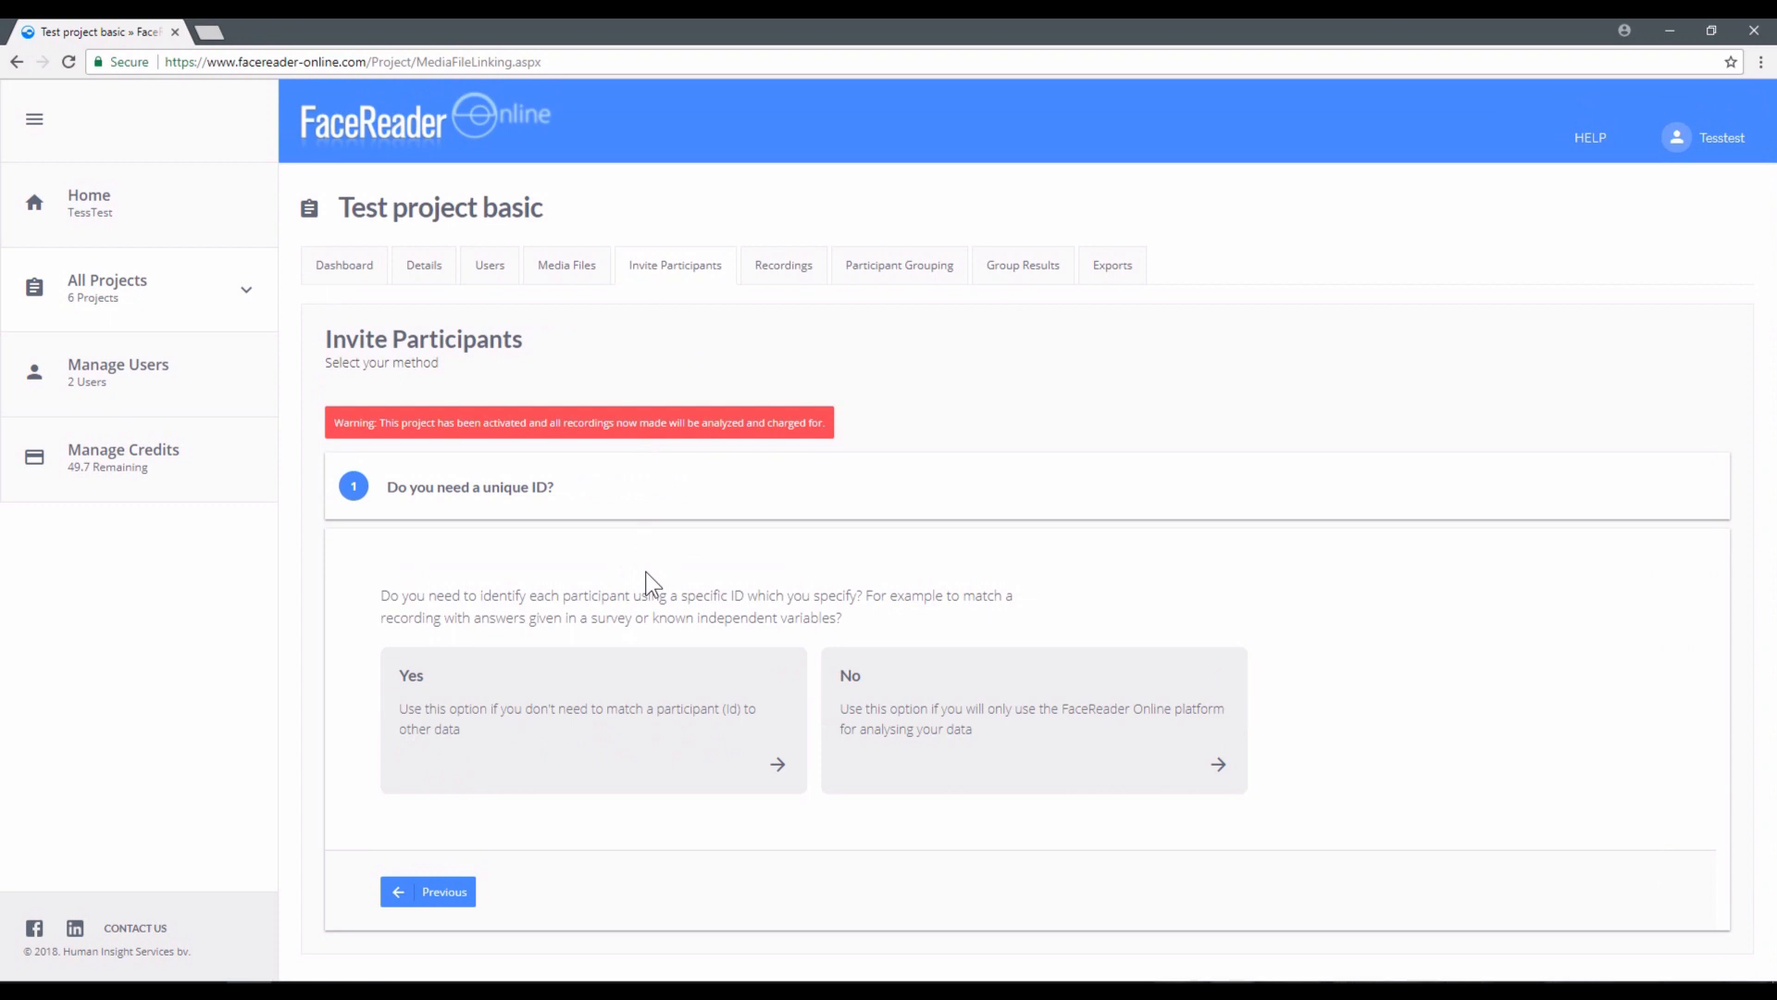
pyautogui.click(927, 715)
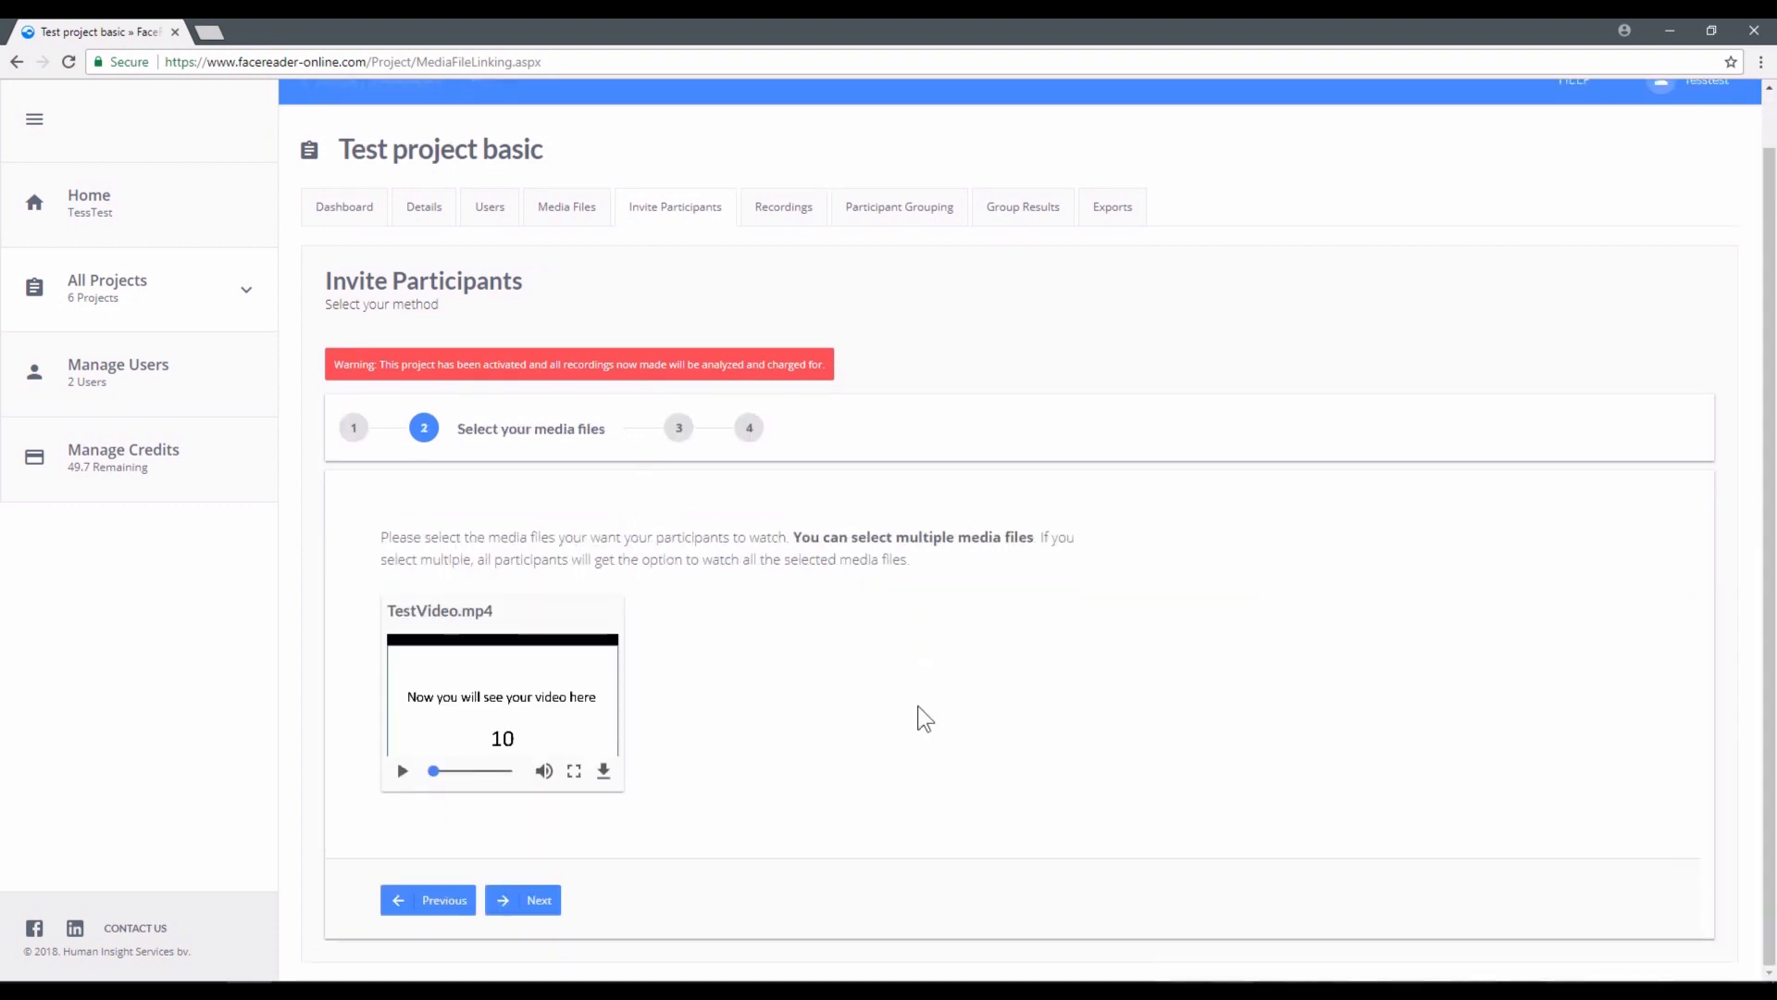
pyautogui.click(497, 681)
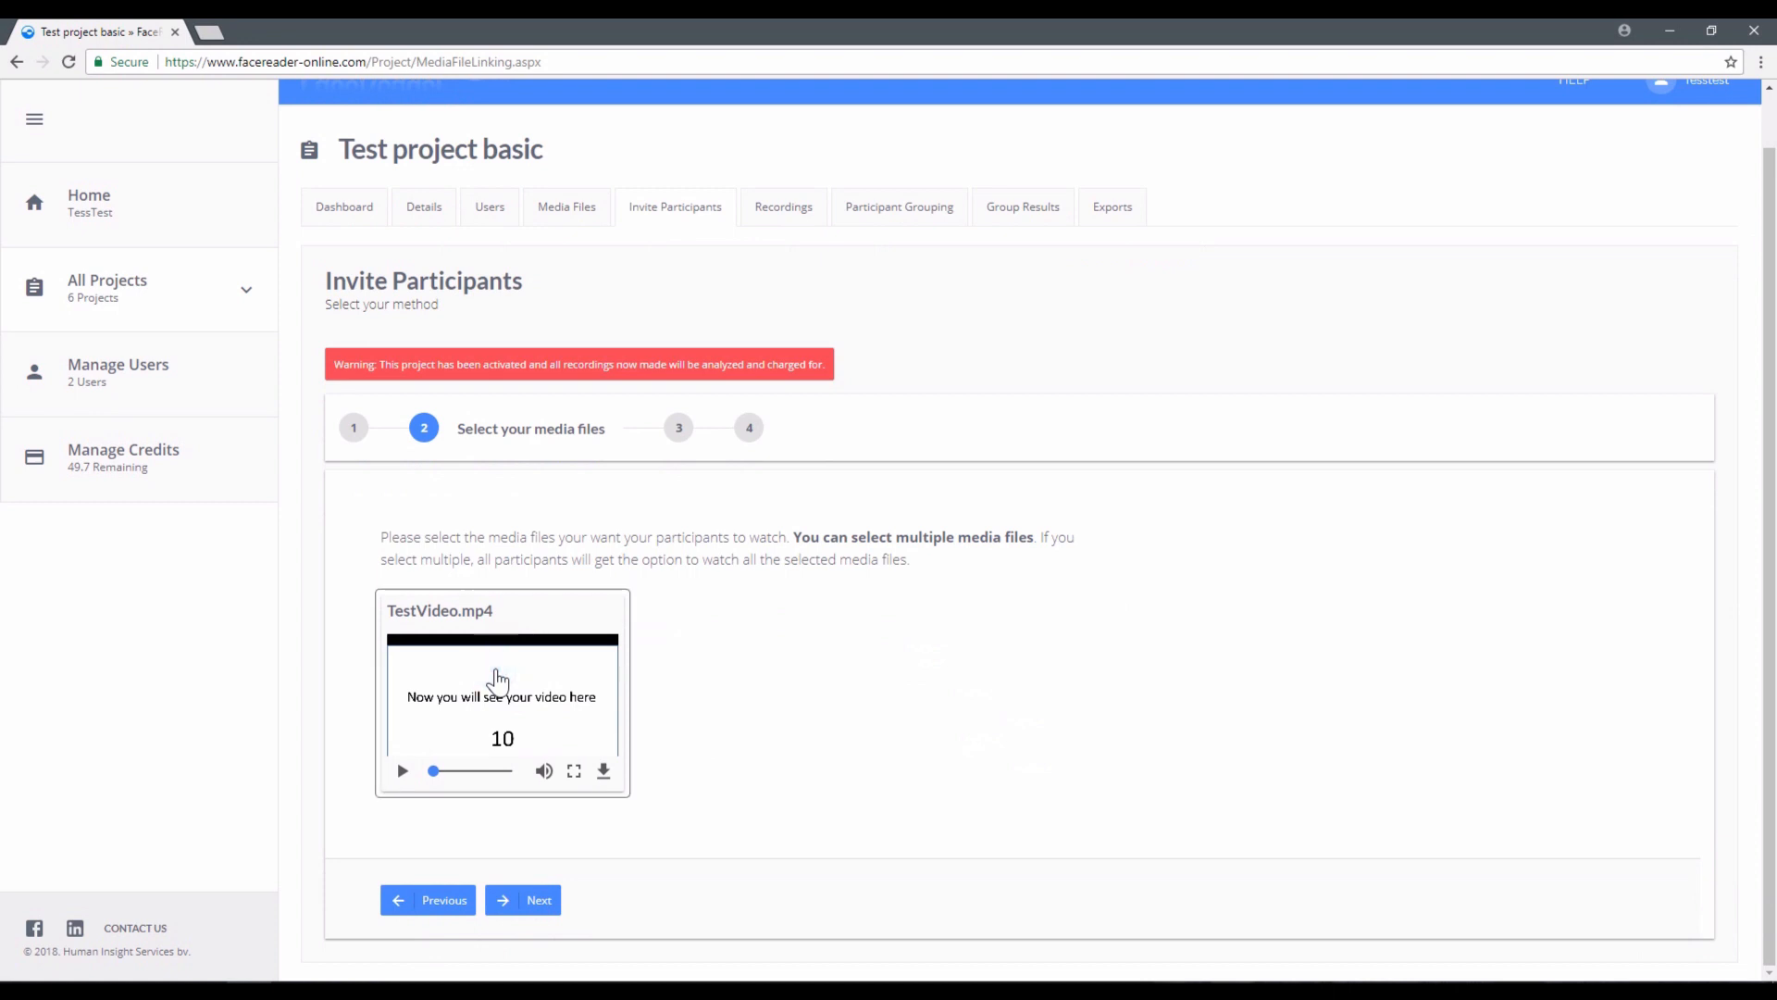
pyautogui.click(515, 899)
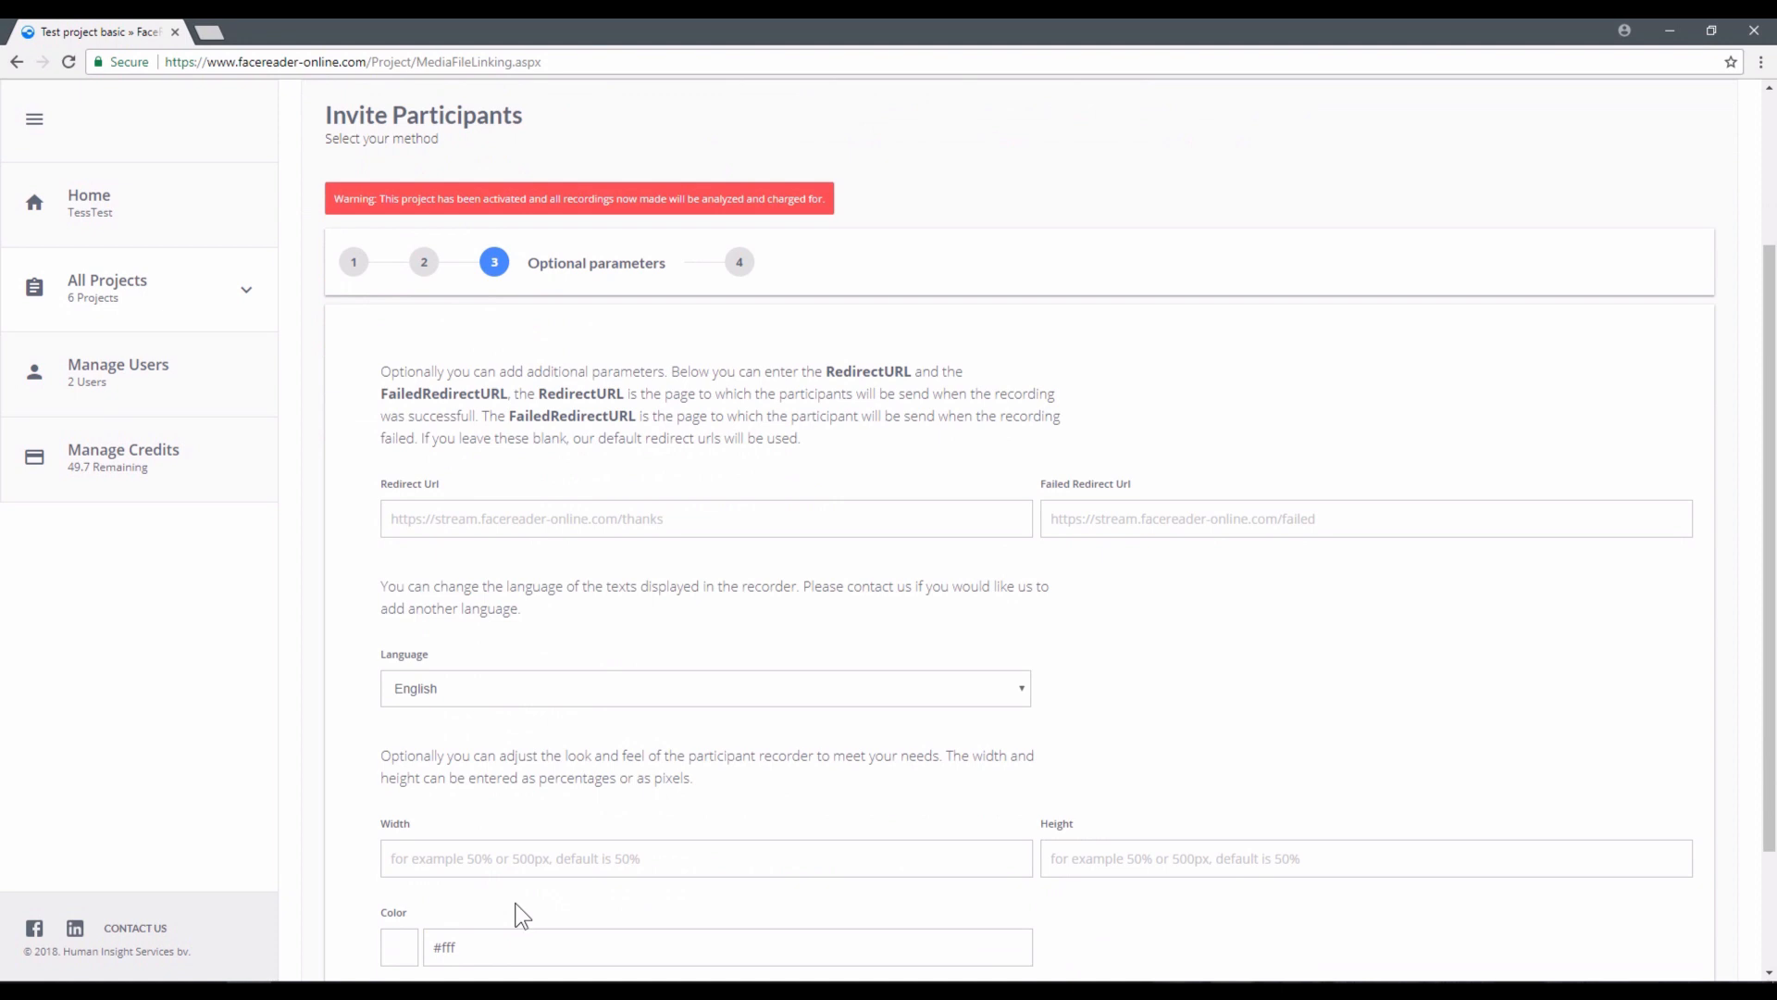
# Check the recorder language options, keep English and the default optional parameters, and generate the generic participant link.
pyautogui.click(1005, 682)
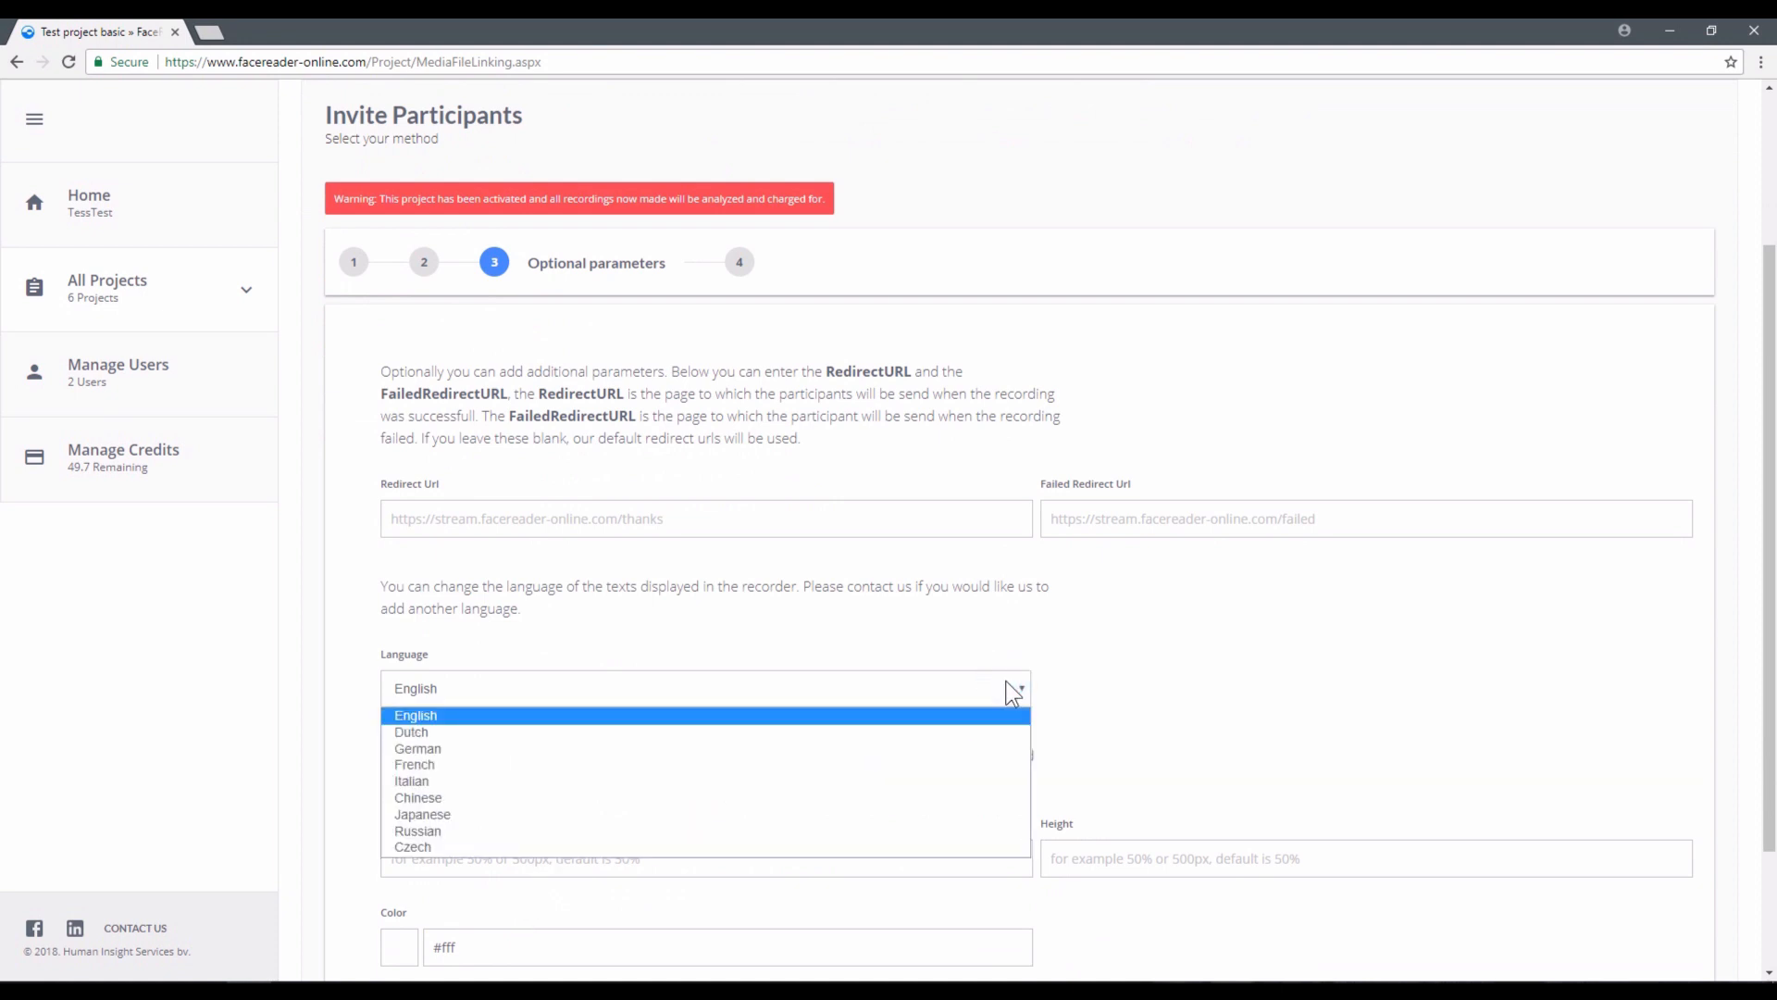
pyautogui.click(1009, 693)
pyautogui.scroll(-2, 1006, 682)
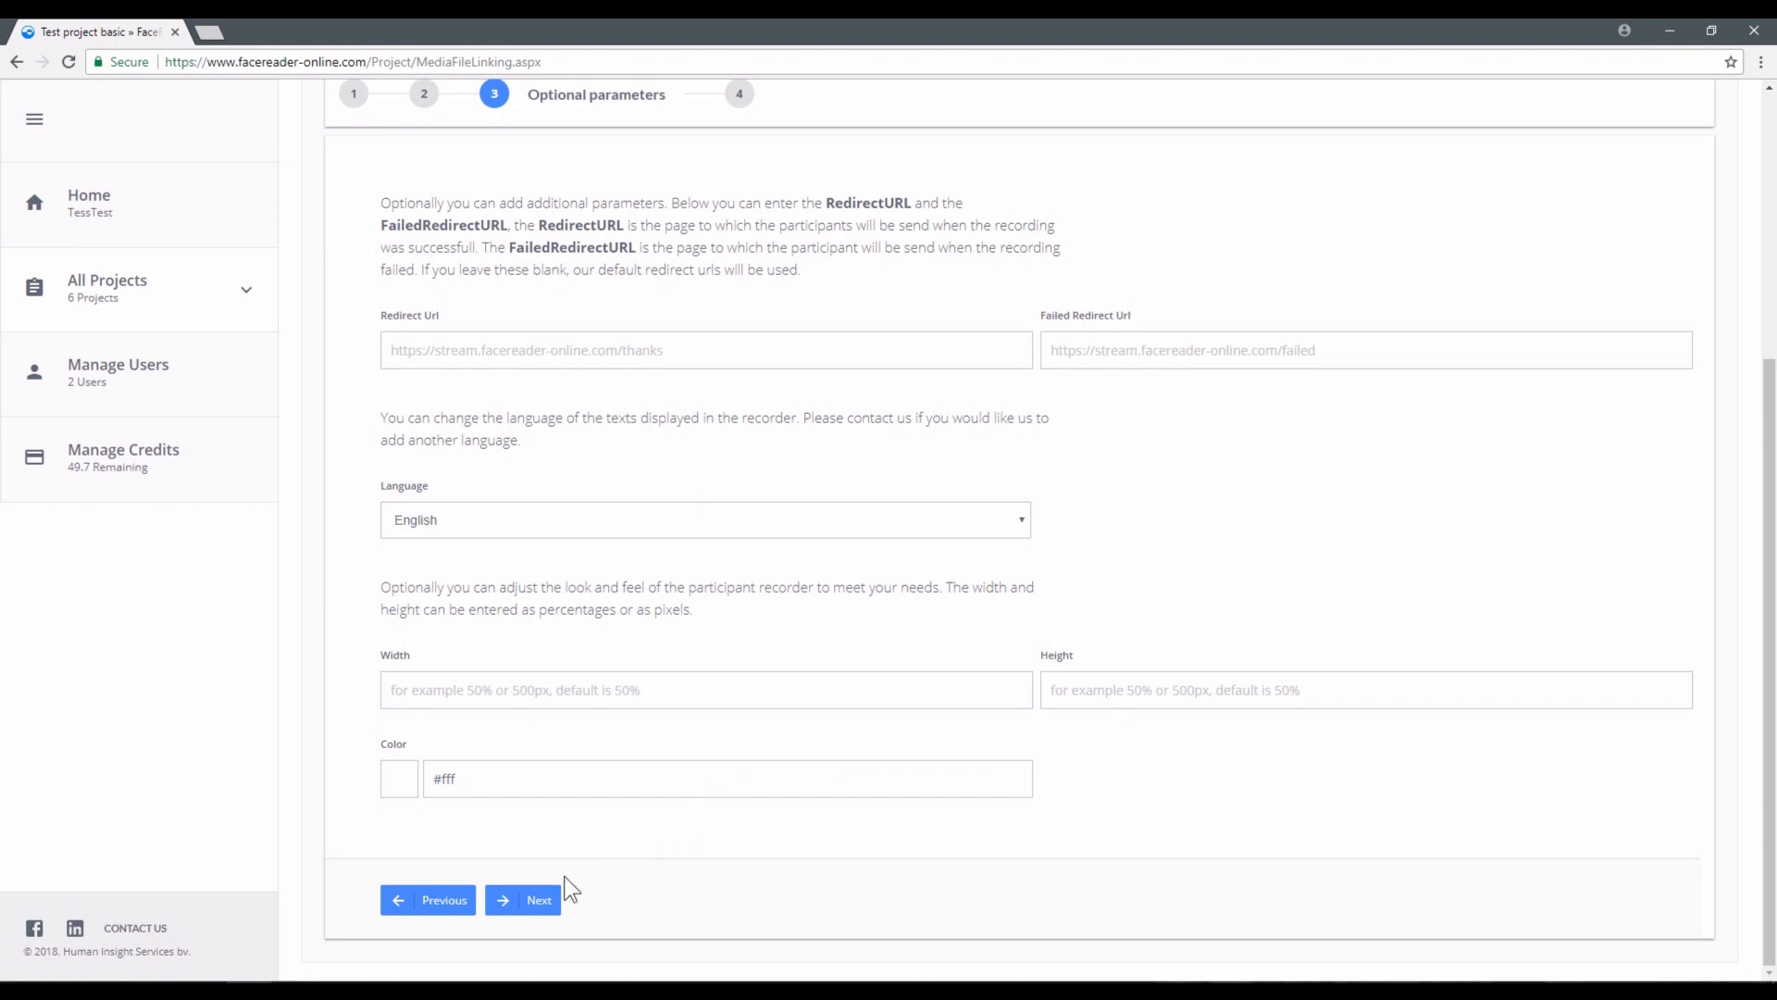
pyautogui.click(535, 899)
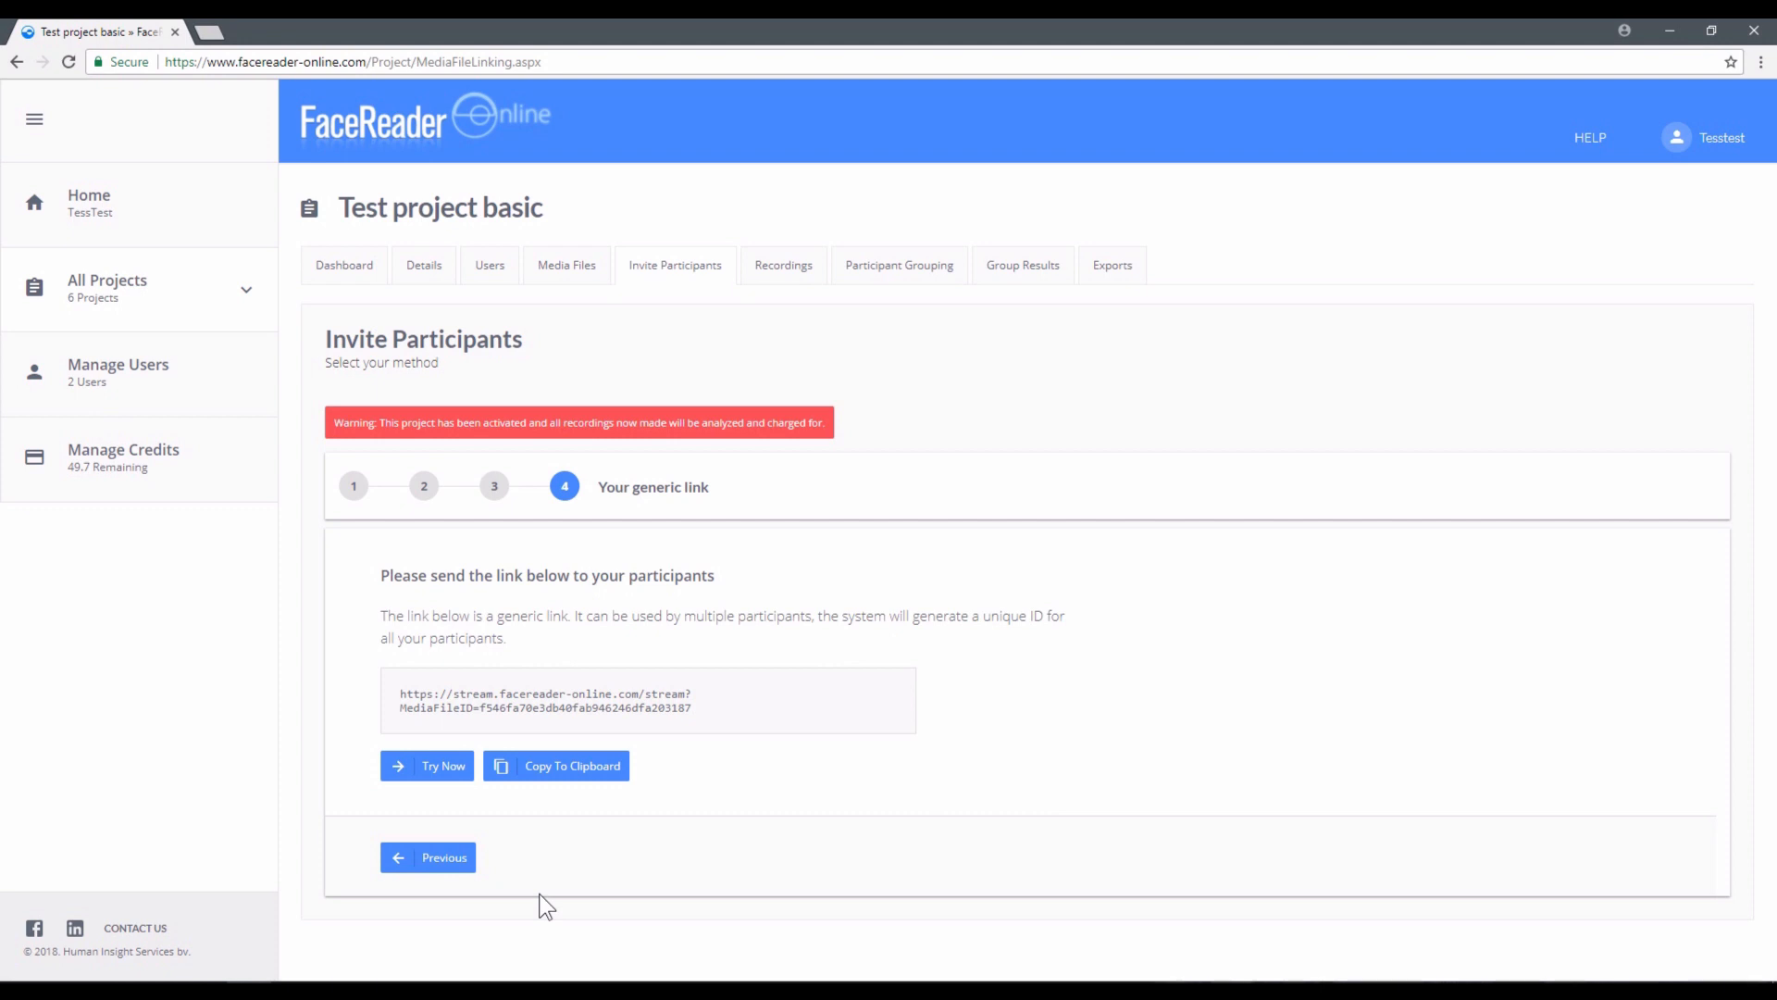
# Try out the generic link as a participant, agree to the consent text and start the webcam recording.
pyautogui.click(401, 768)
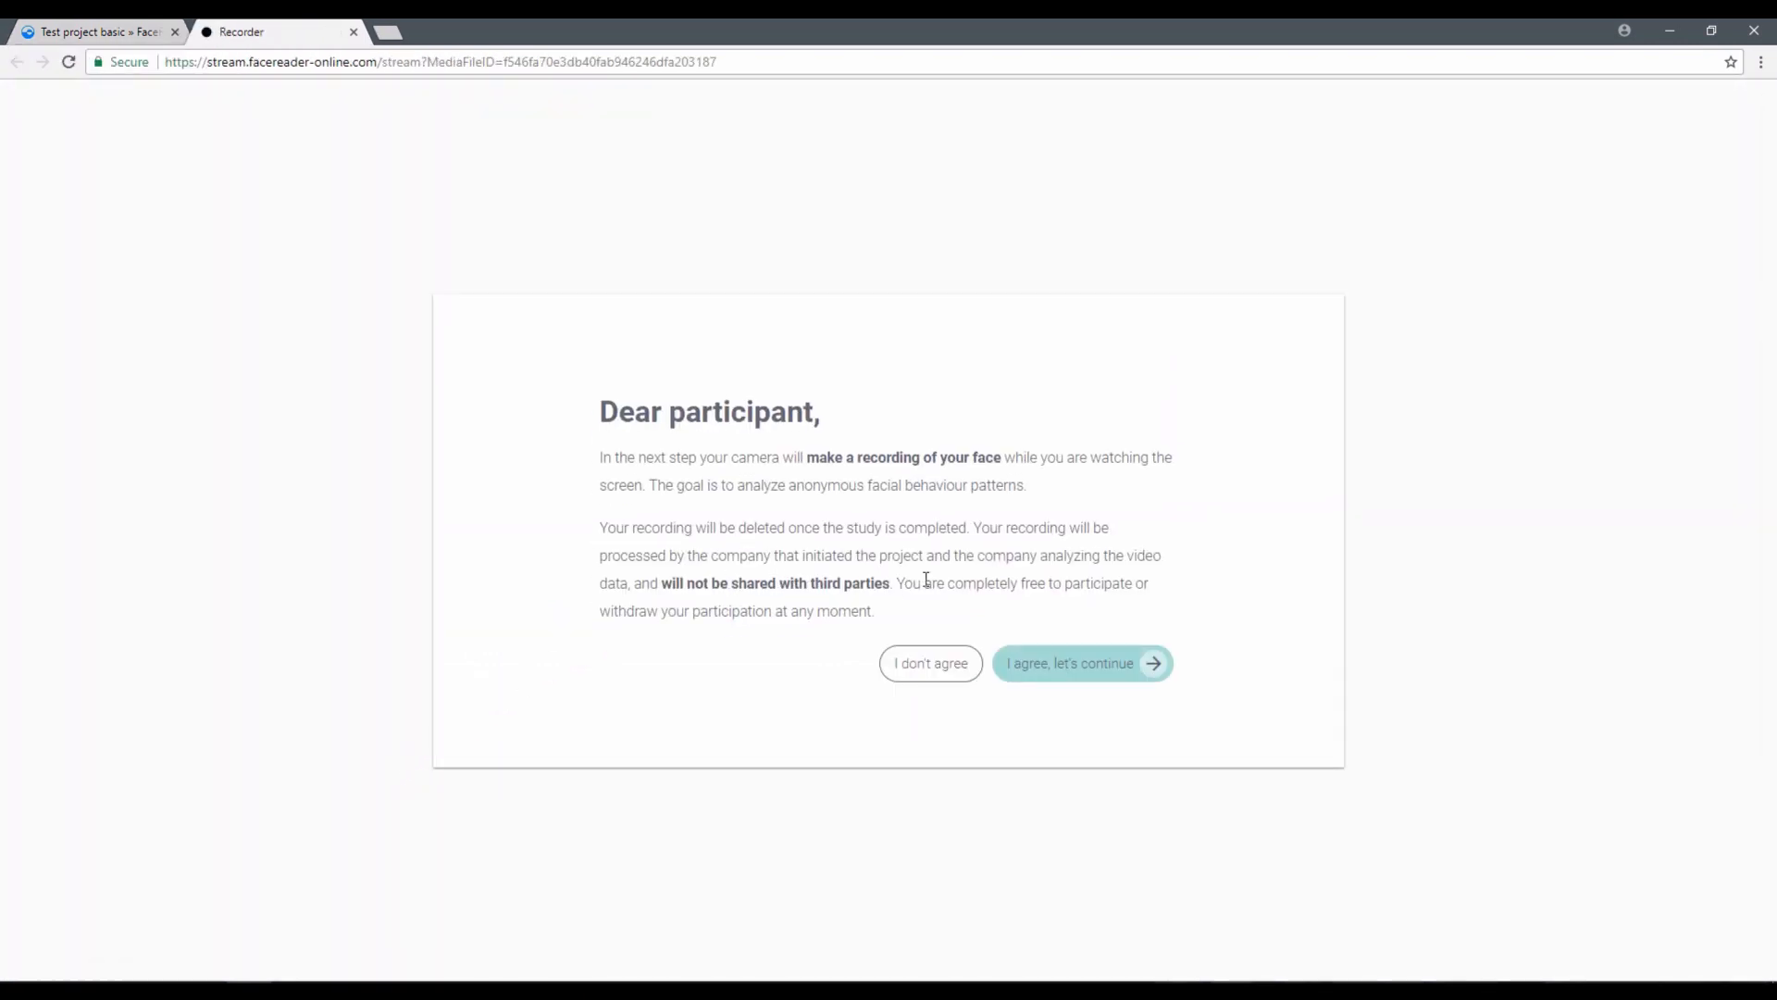
pyautogui.click(1060, 671)
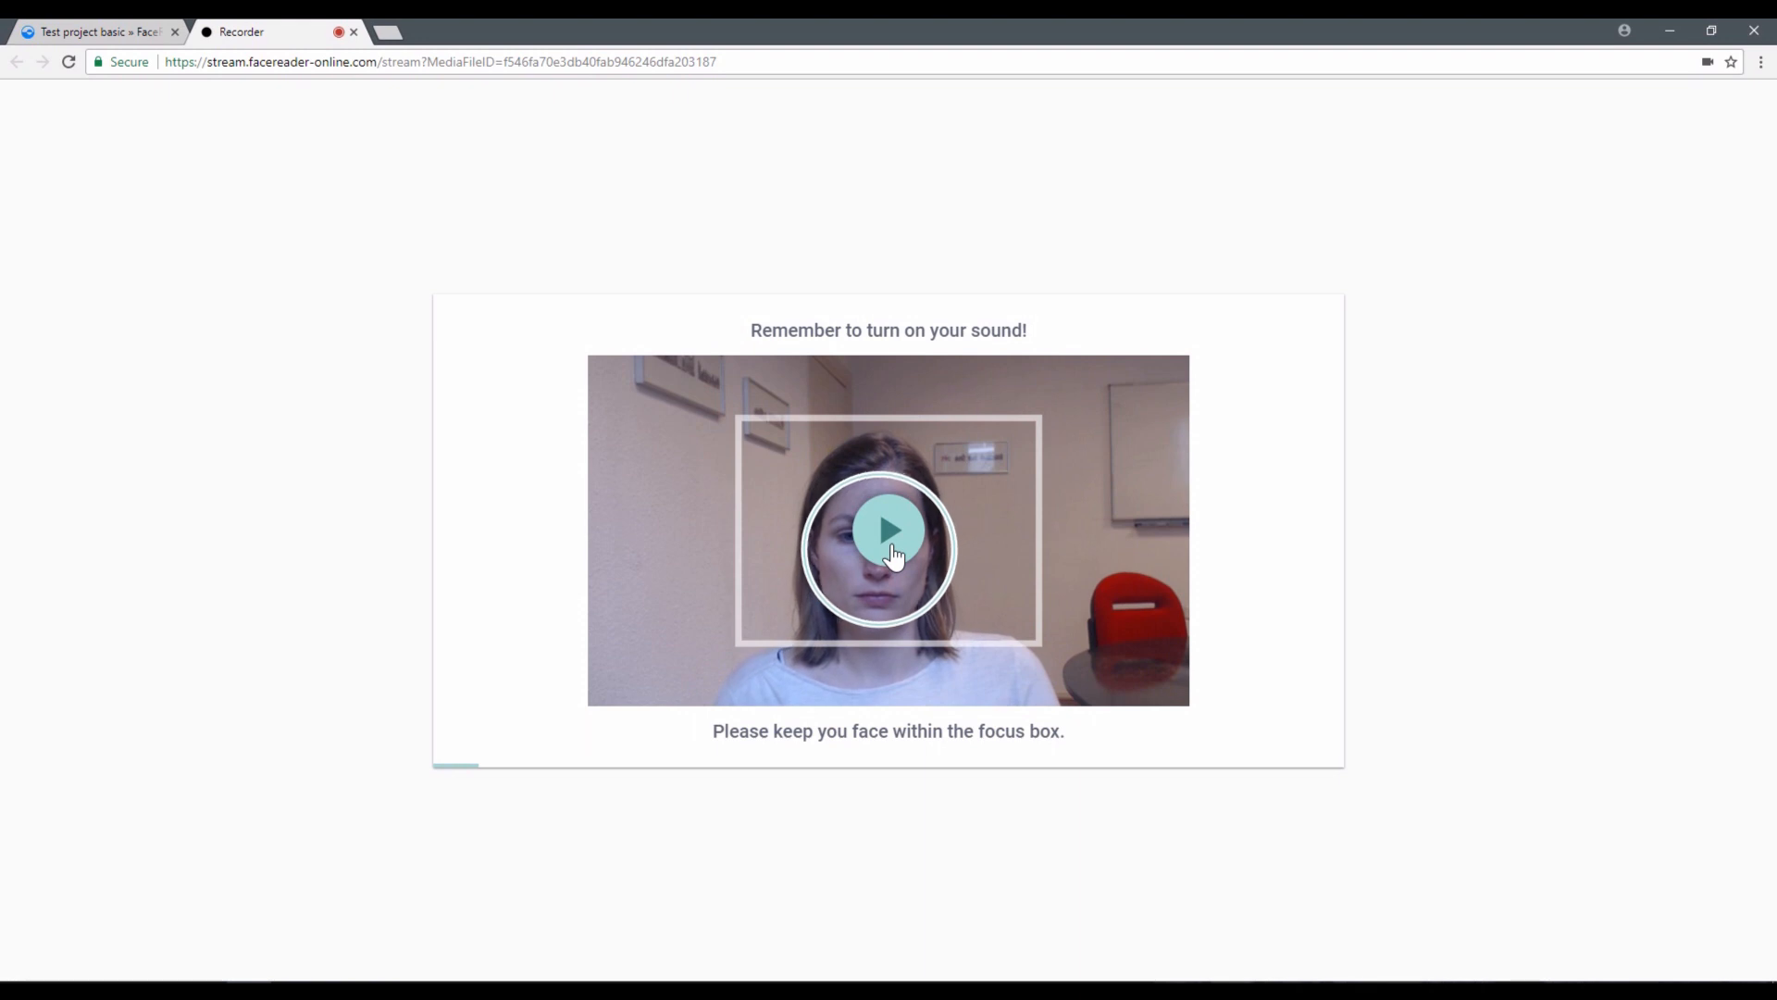
pyautogui.click(892, 544)
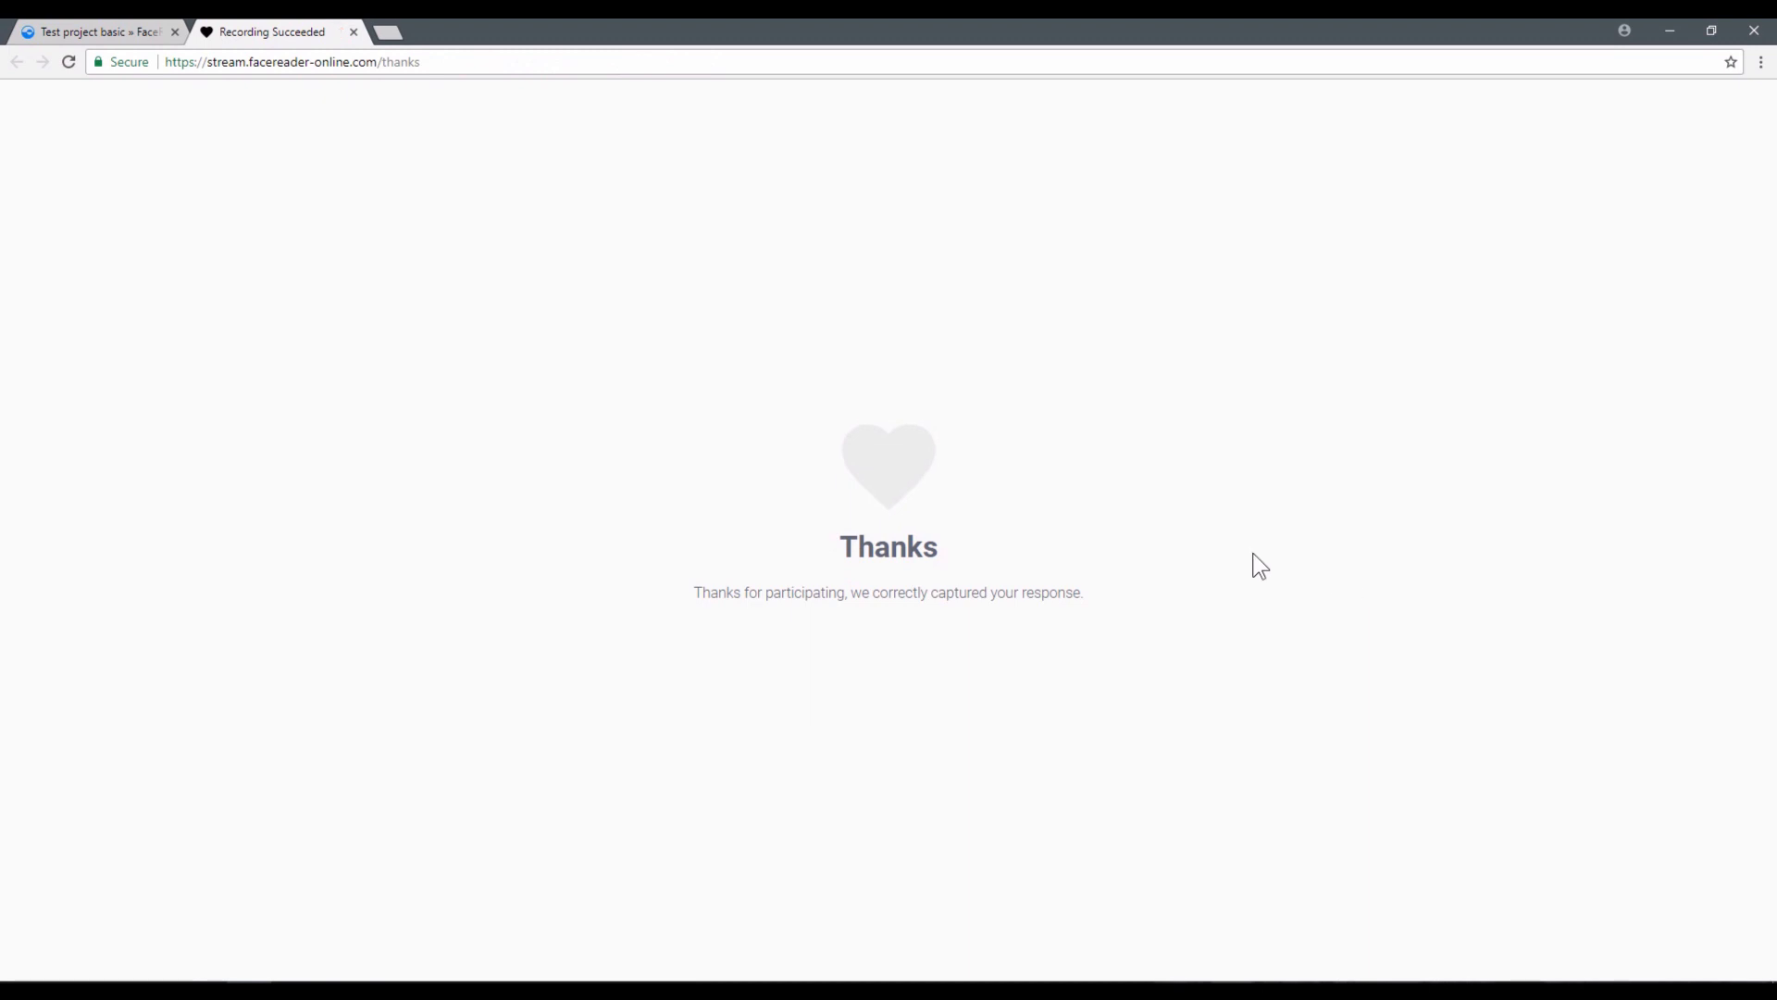
# Close the finished recorder page and check the TestVideo.mp4 recording's status, quality measure and available actions in the project's recordings overview.
pyautogui.click(353, 33)
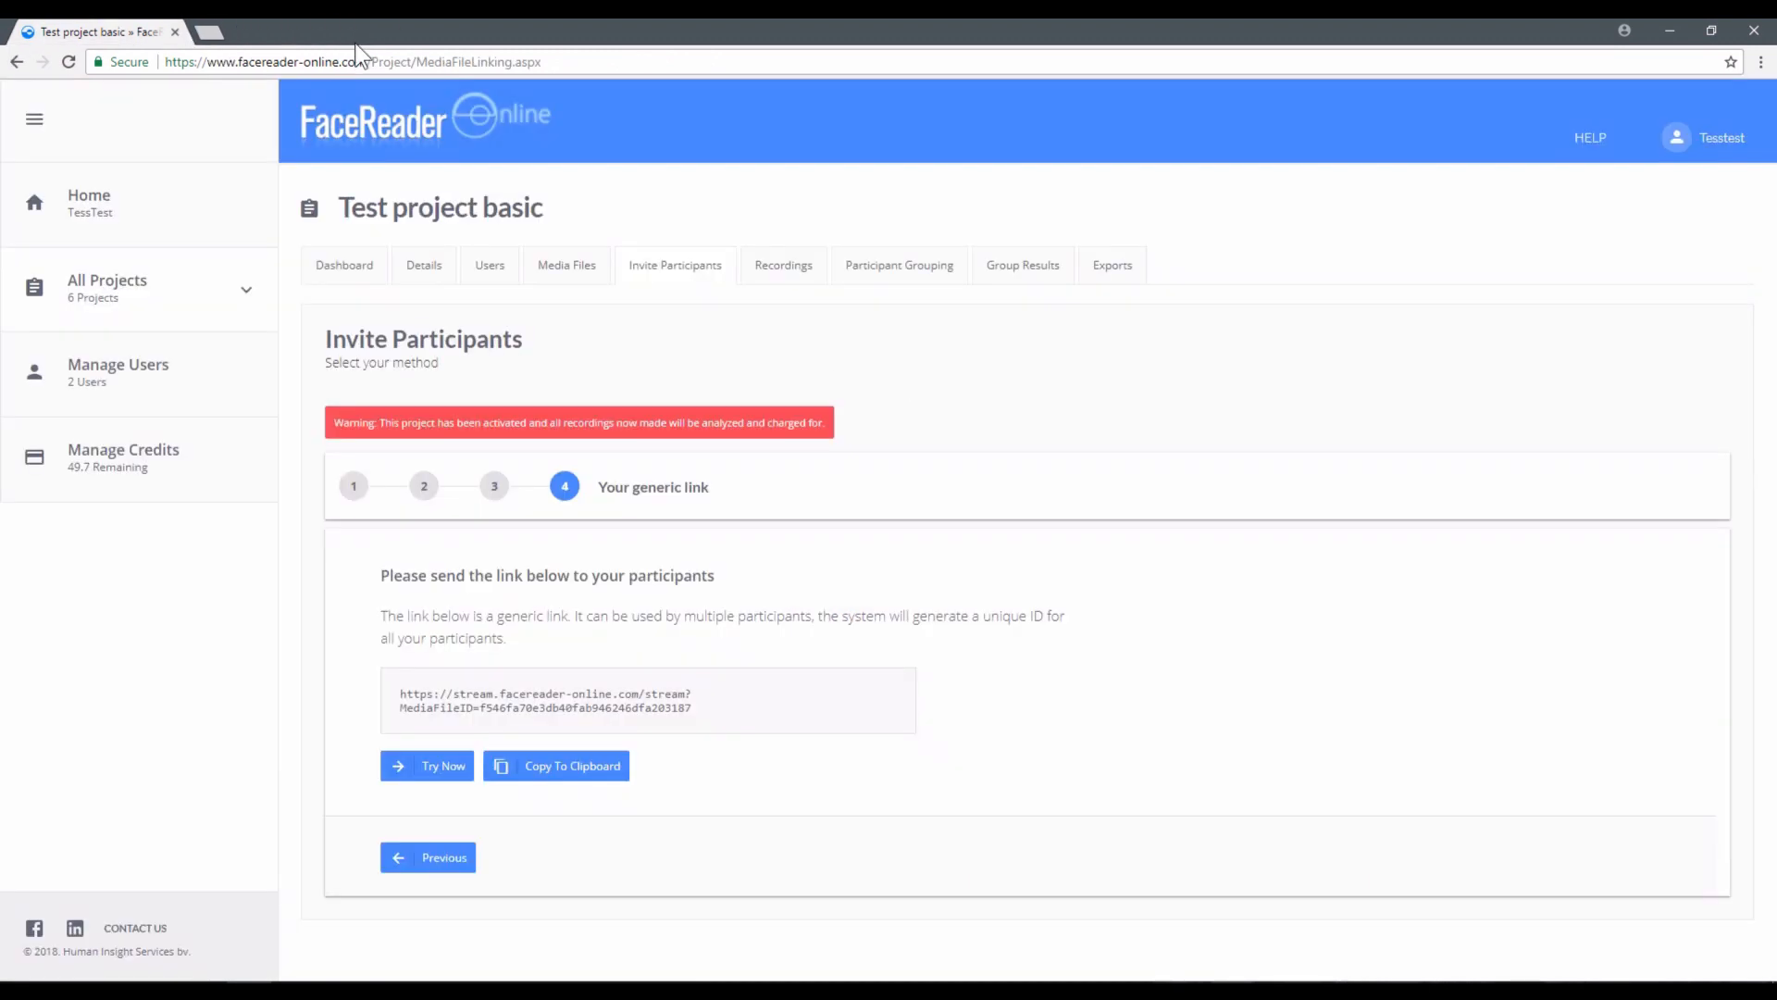
pyautogui.click(784, 268)
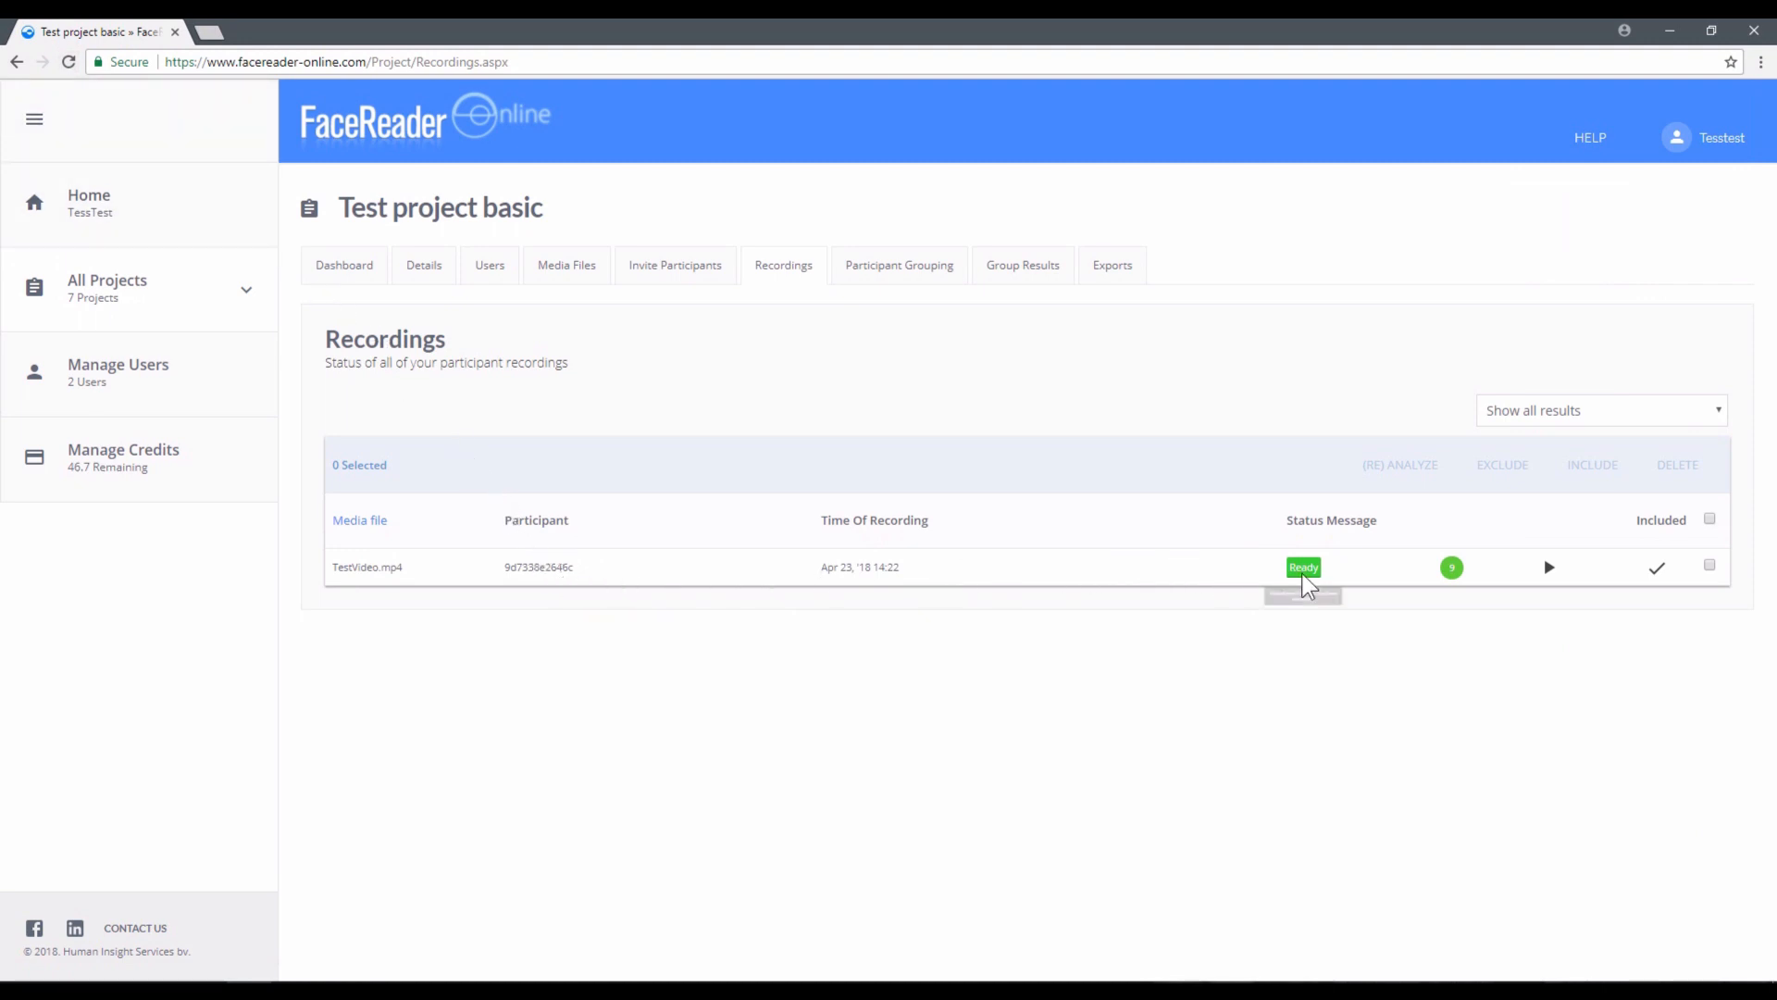
pyautogui.moveTo(1453, 575)
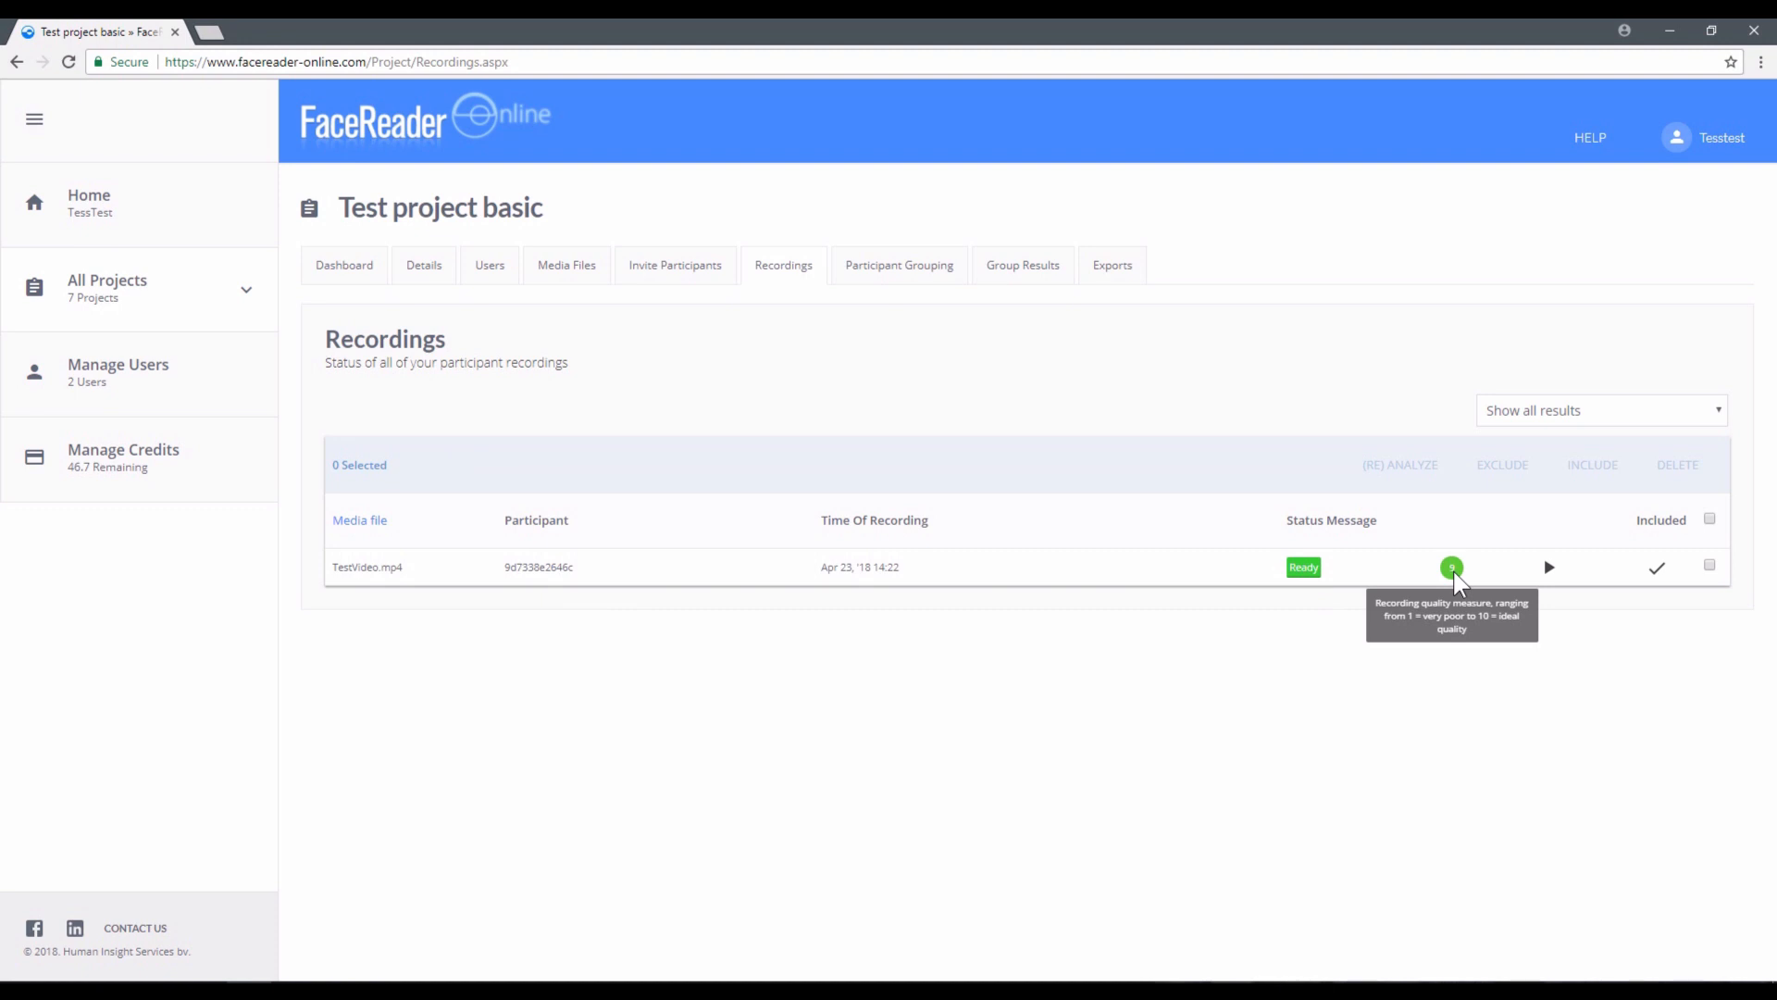
pyautogui.click(1710, 564)
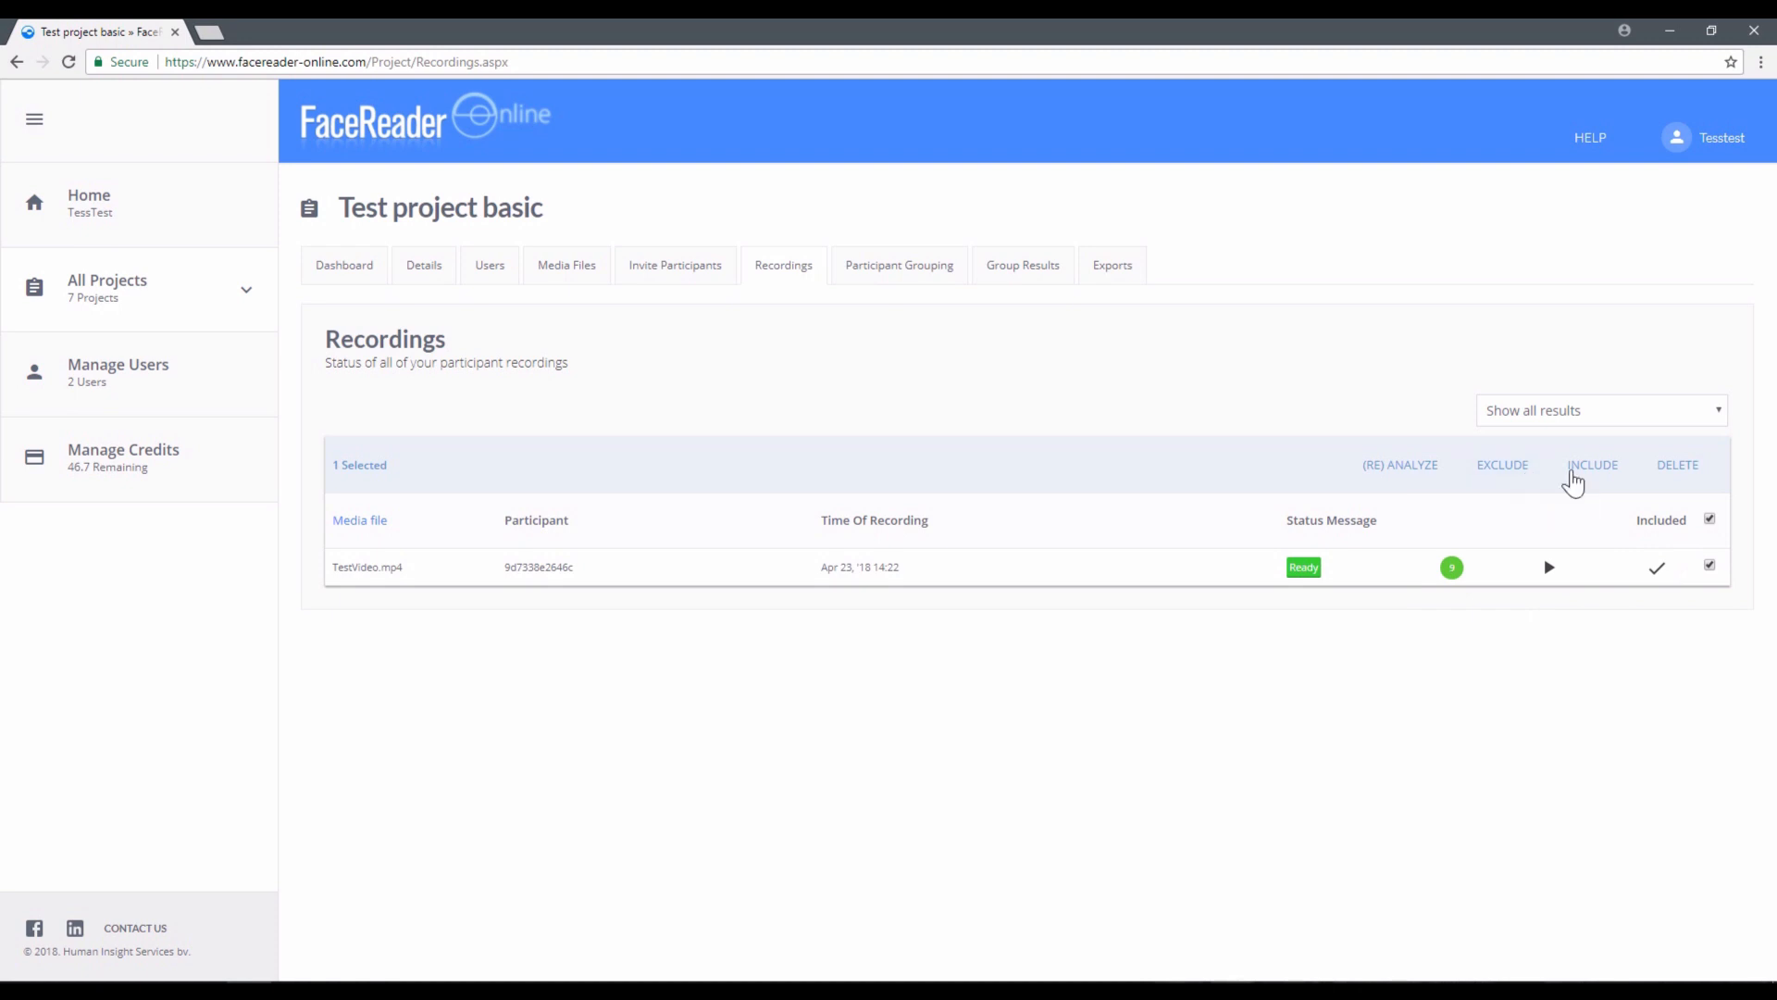
pyautogui.click(1710, 566)
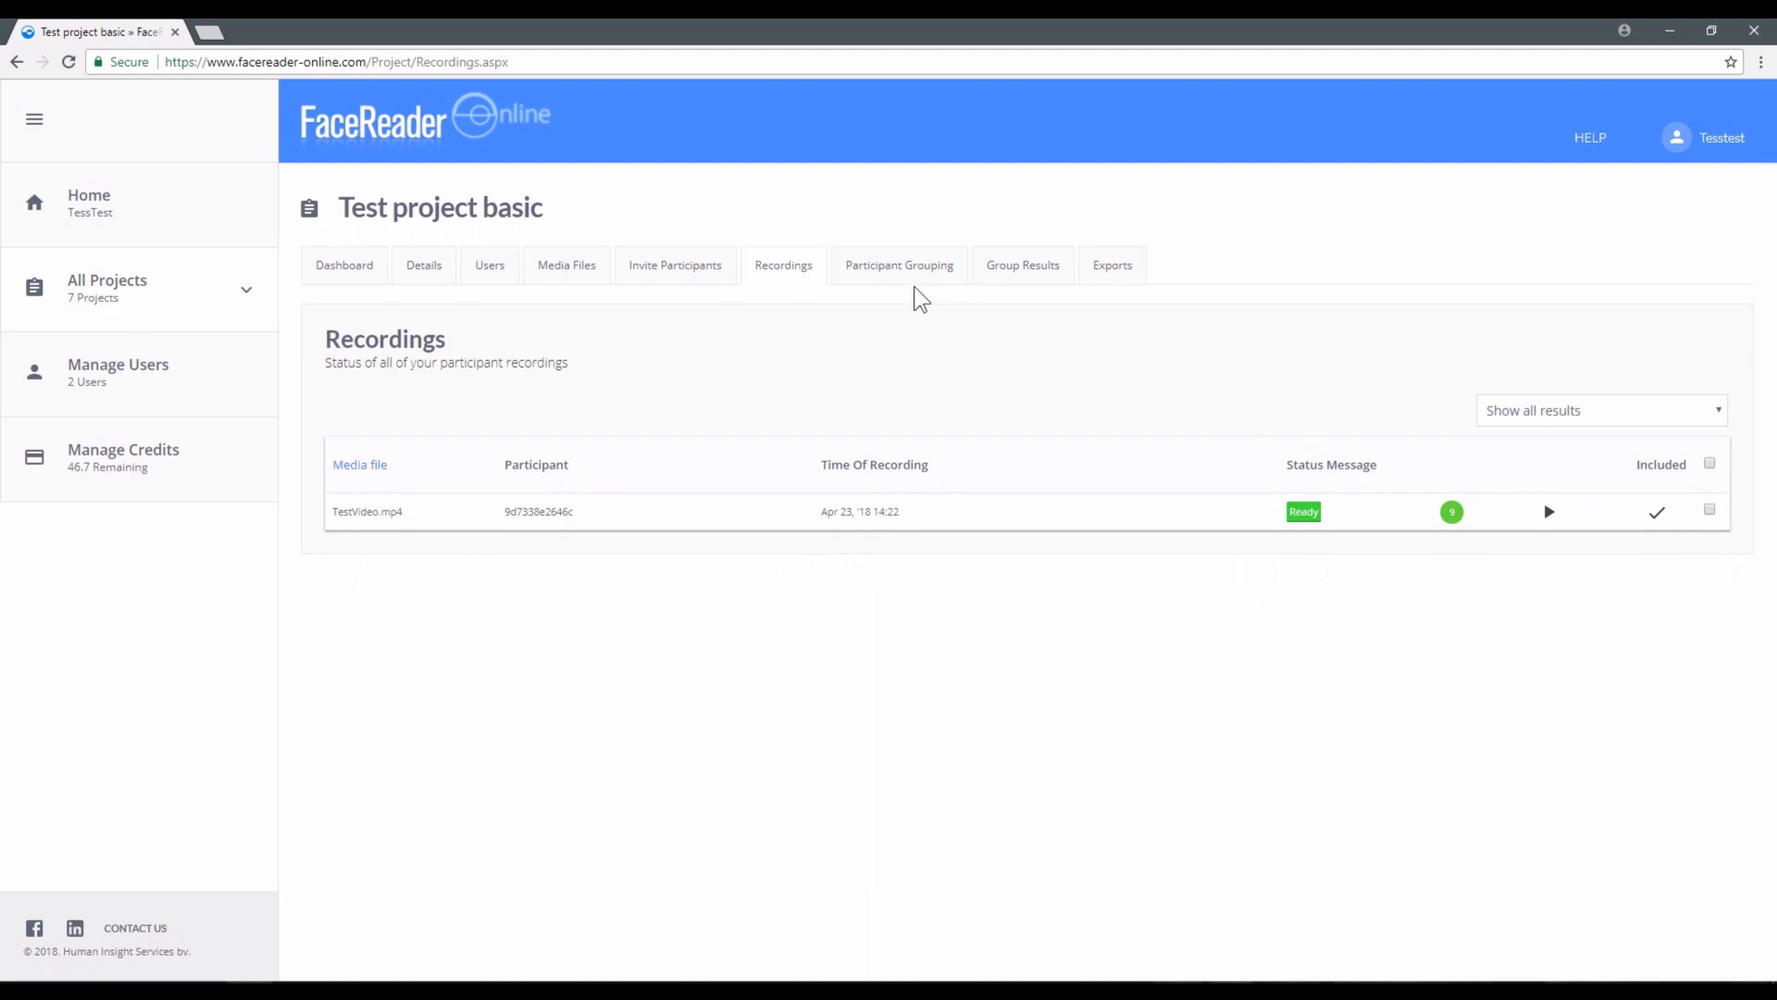
# View the participant's individual results in the participant grouping, playing the webcam recording beside the temporal averages chart.
pyautogui.click(880, 275)
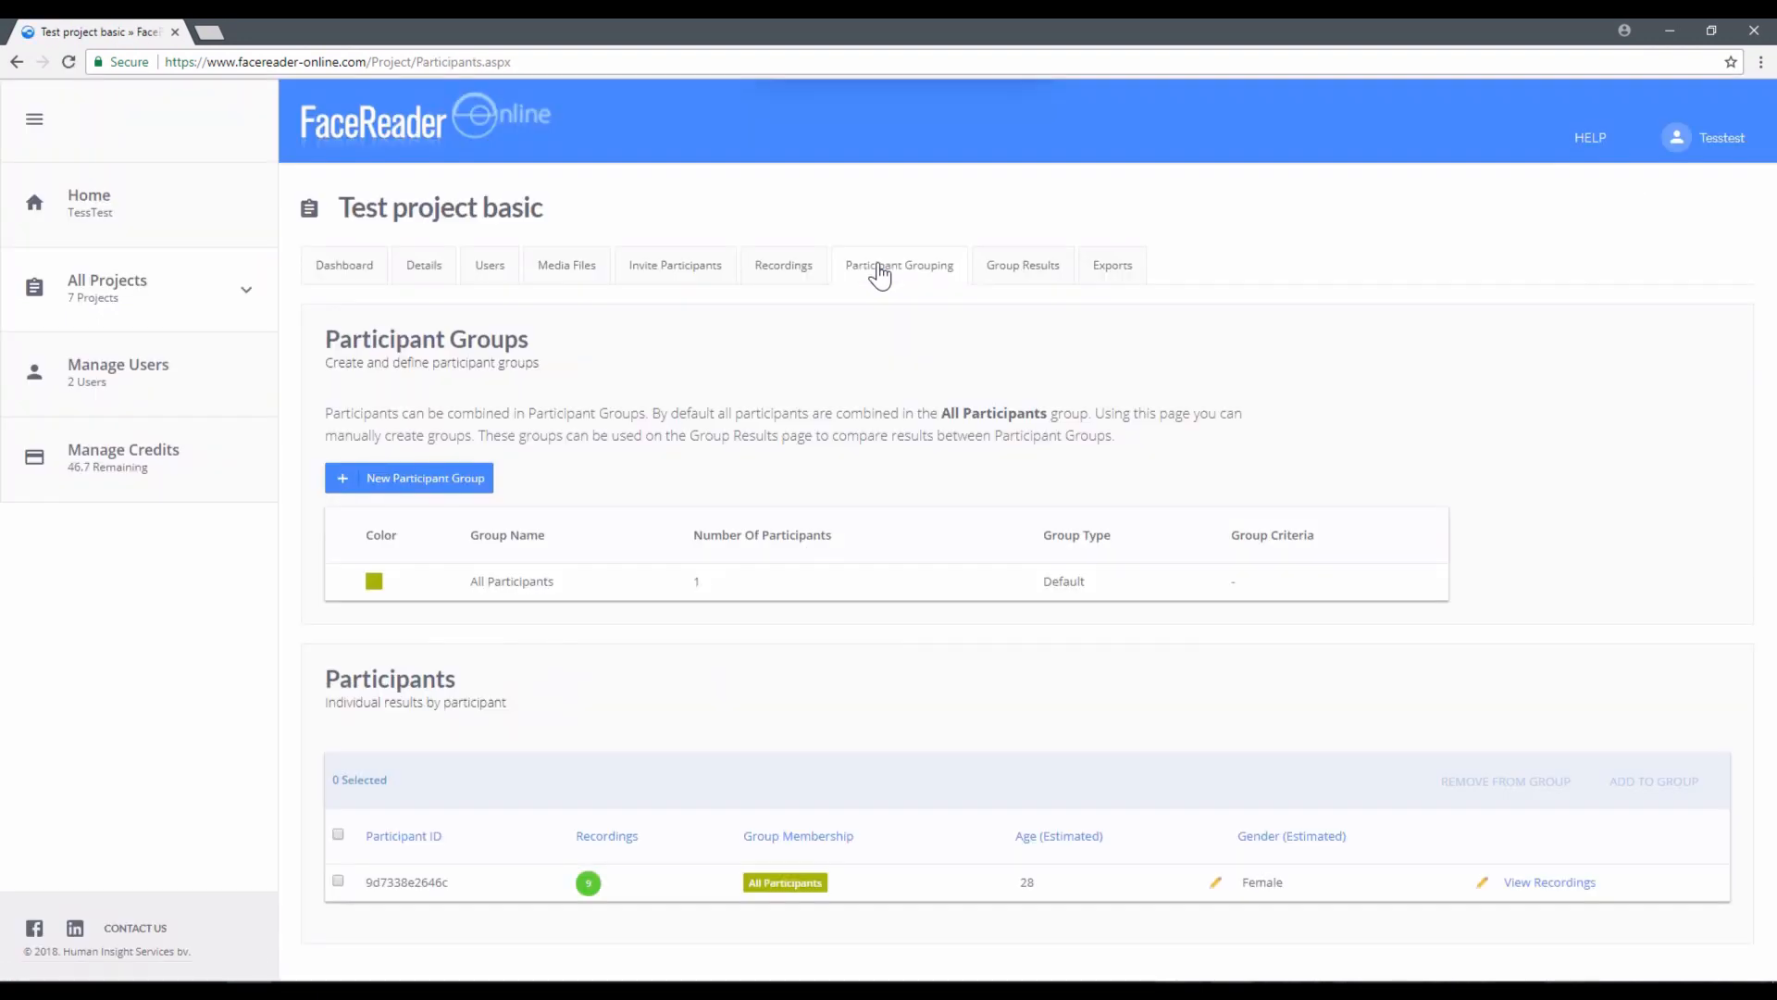
pyautogui.click(1544, 882)
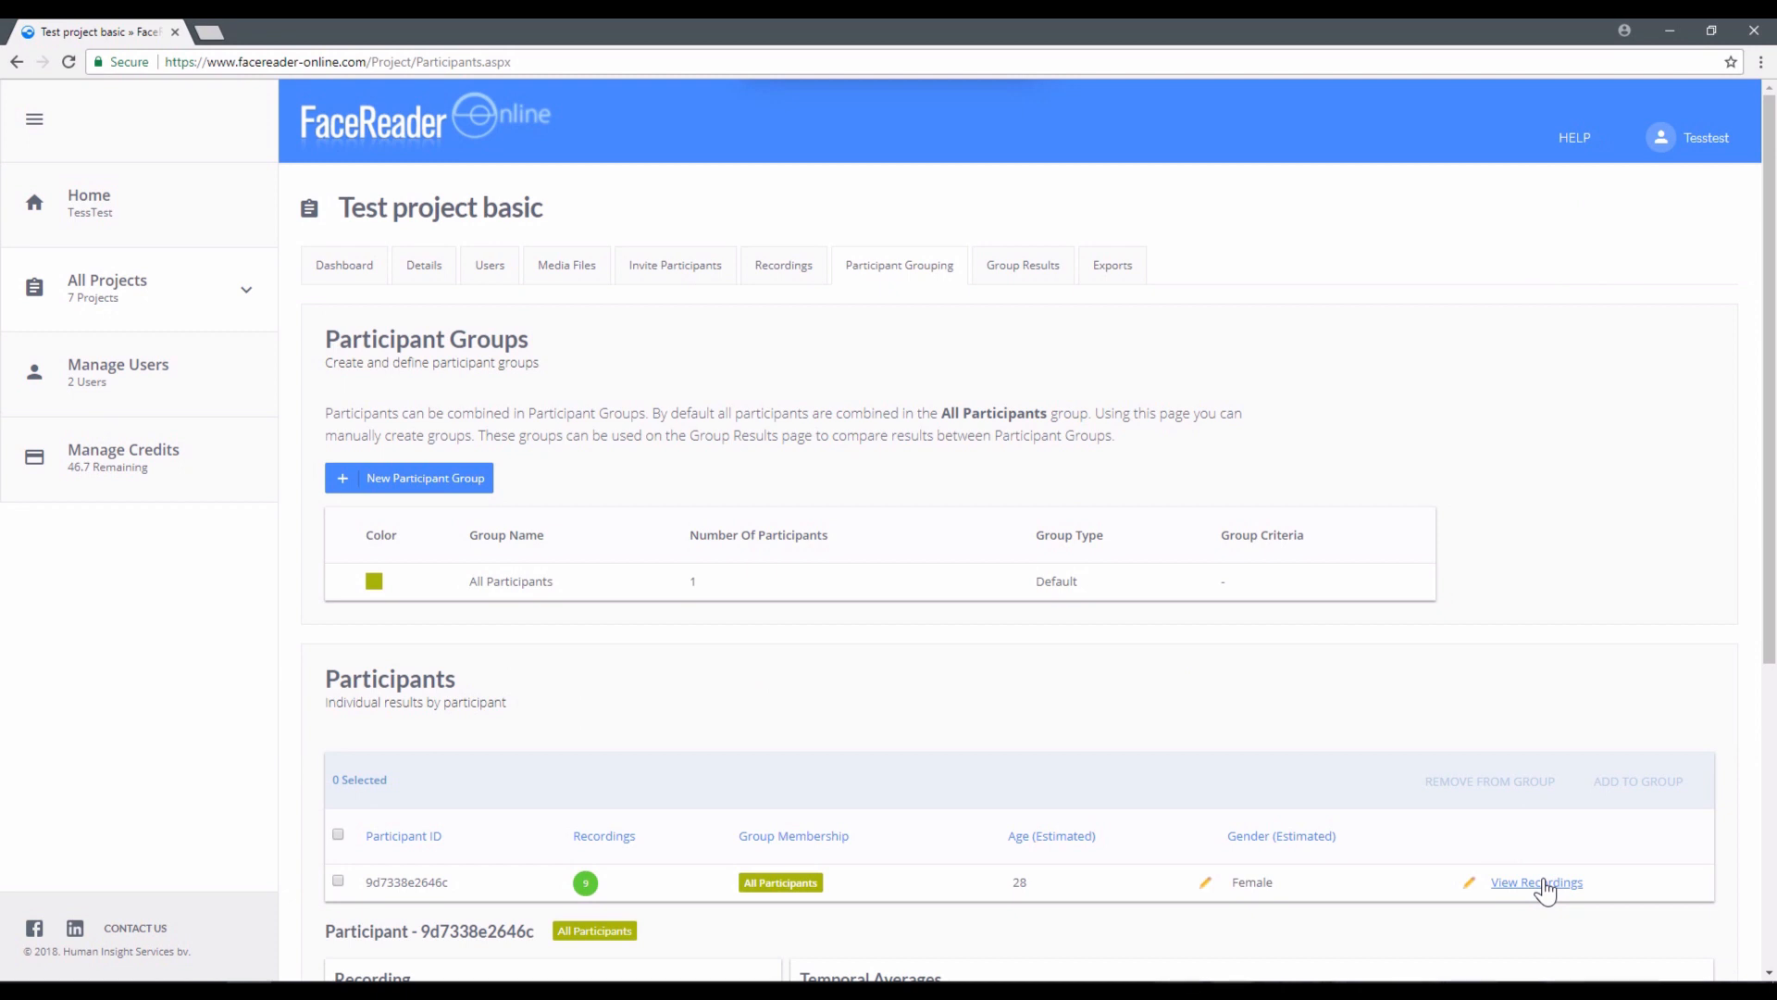
pyautogui.scroll(-5, 1369, 731)
pyautogui.click(339, 876)
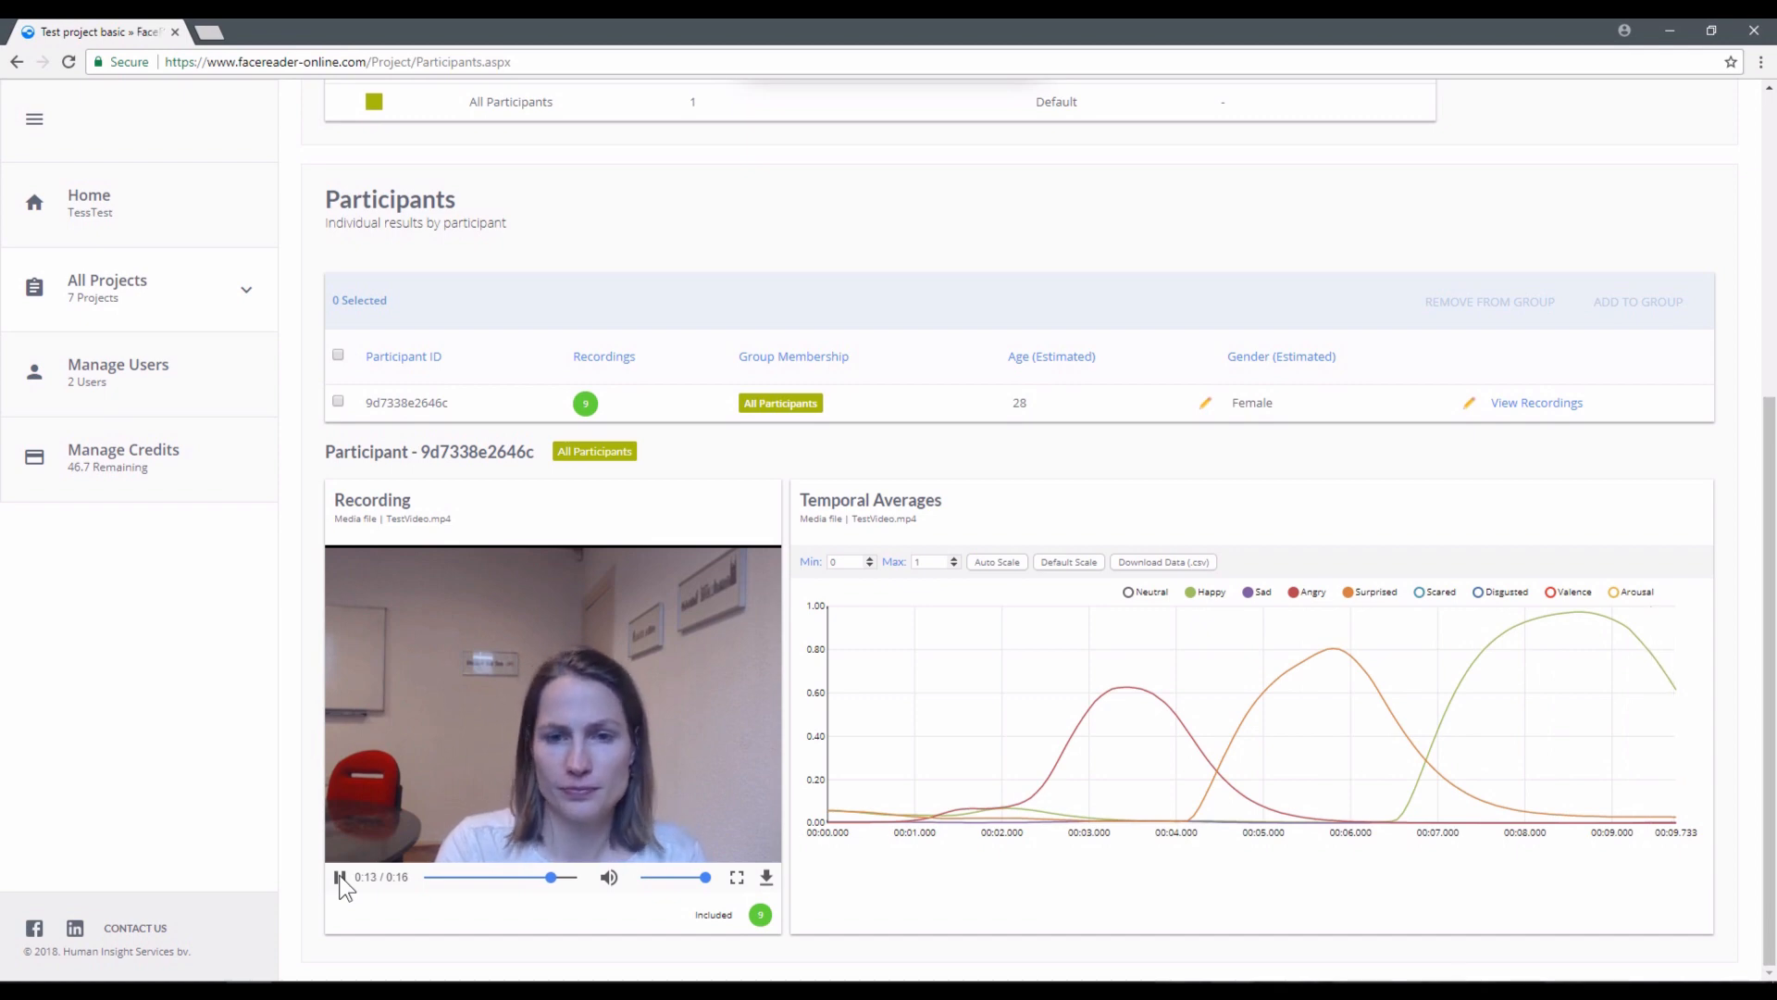
pyautogui.scroll(5, 397, 852)
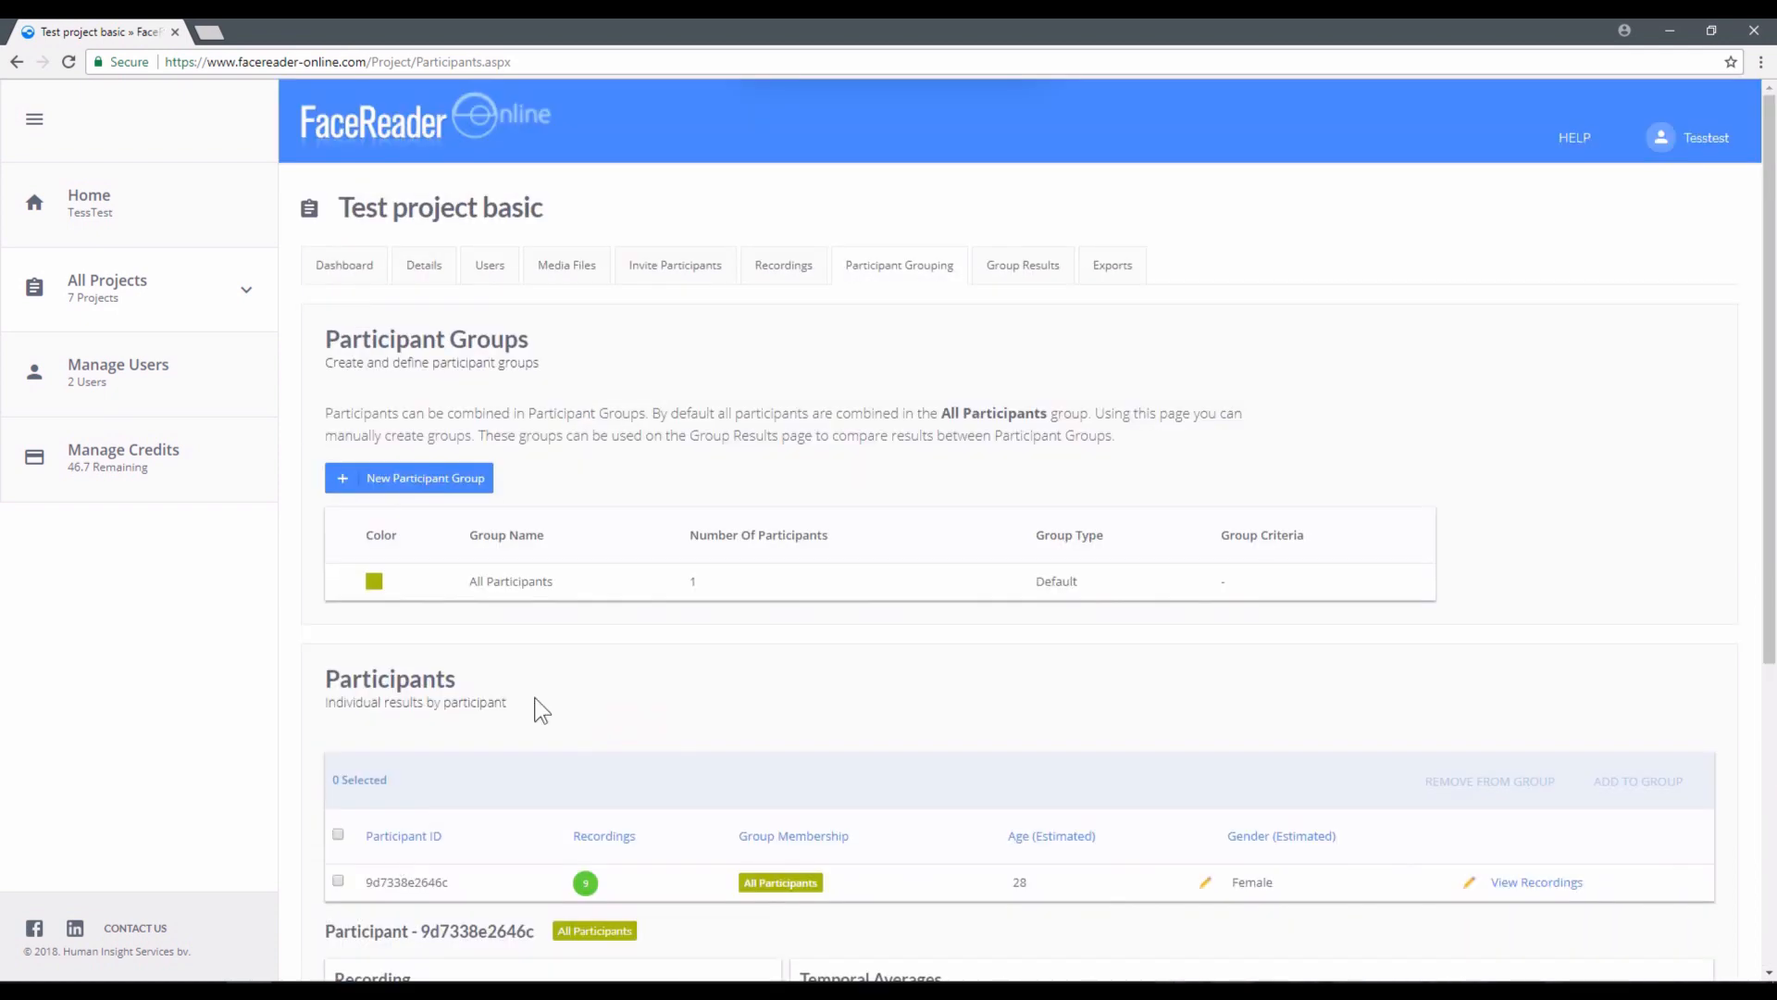
# Generate a quick result for the full media file in the group results, review its charts and return to the website's home page.
pyautogui.click(1009, 274)
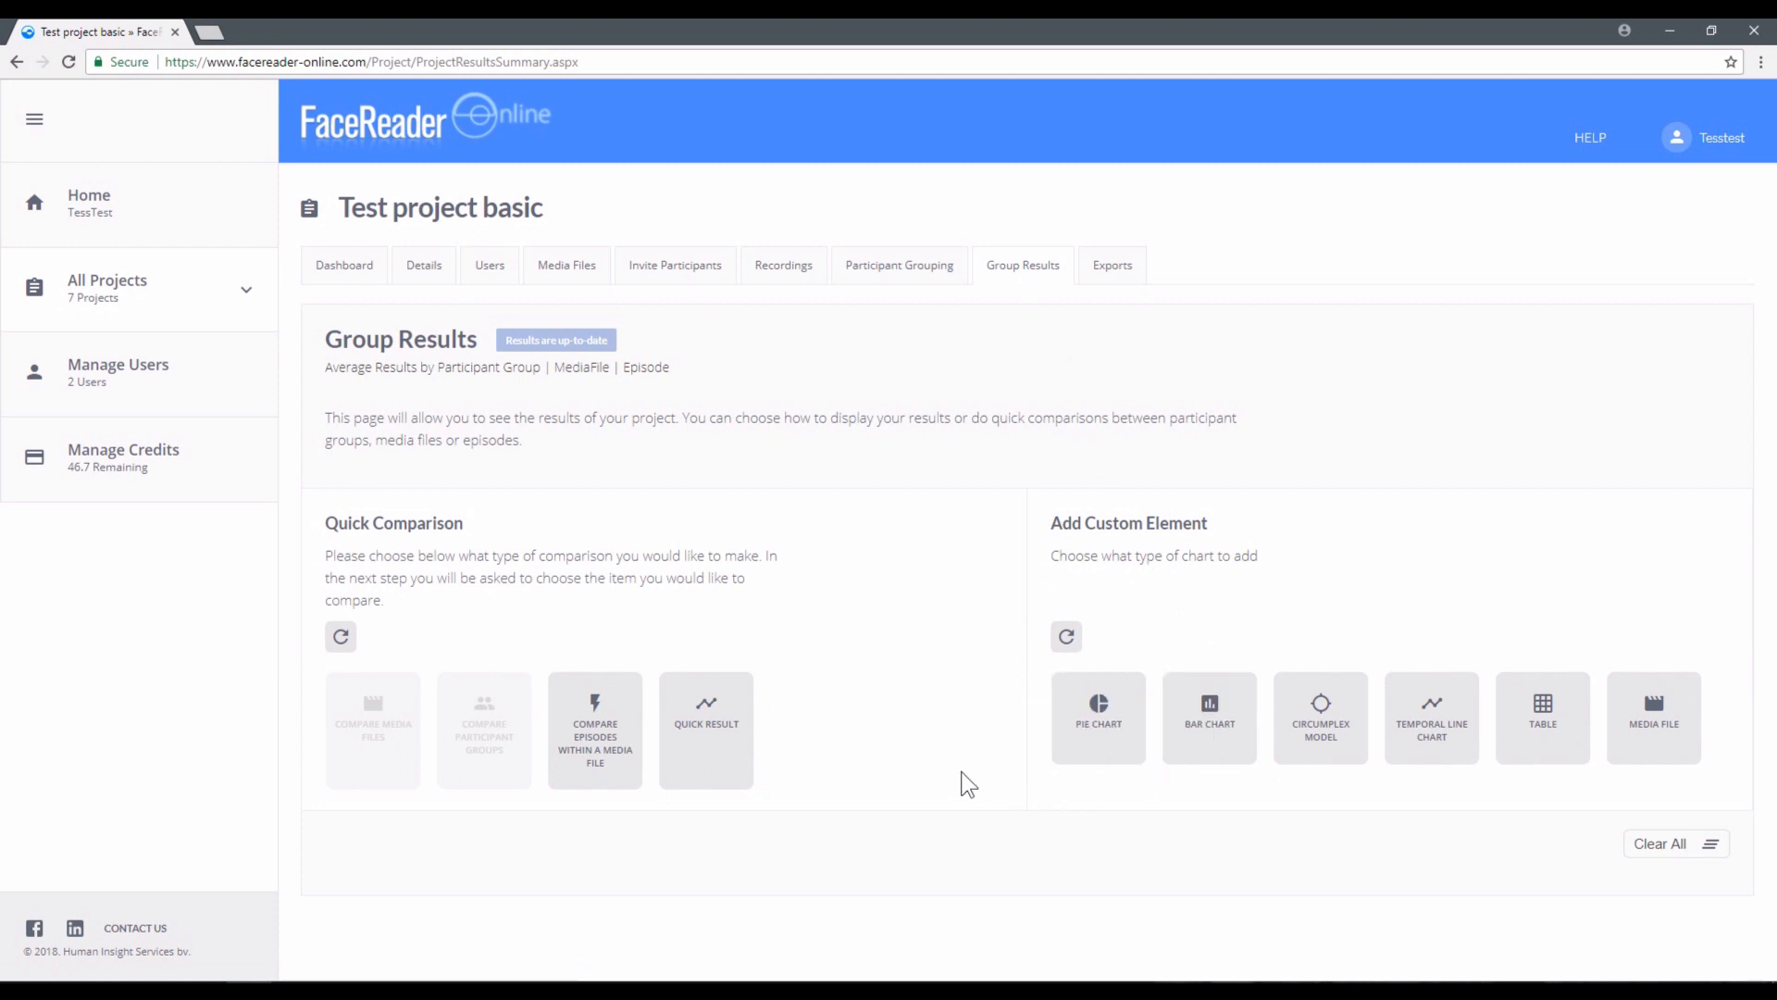
pyautogui.click(709, 726)
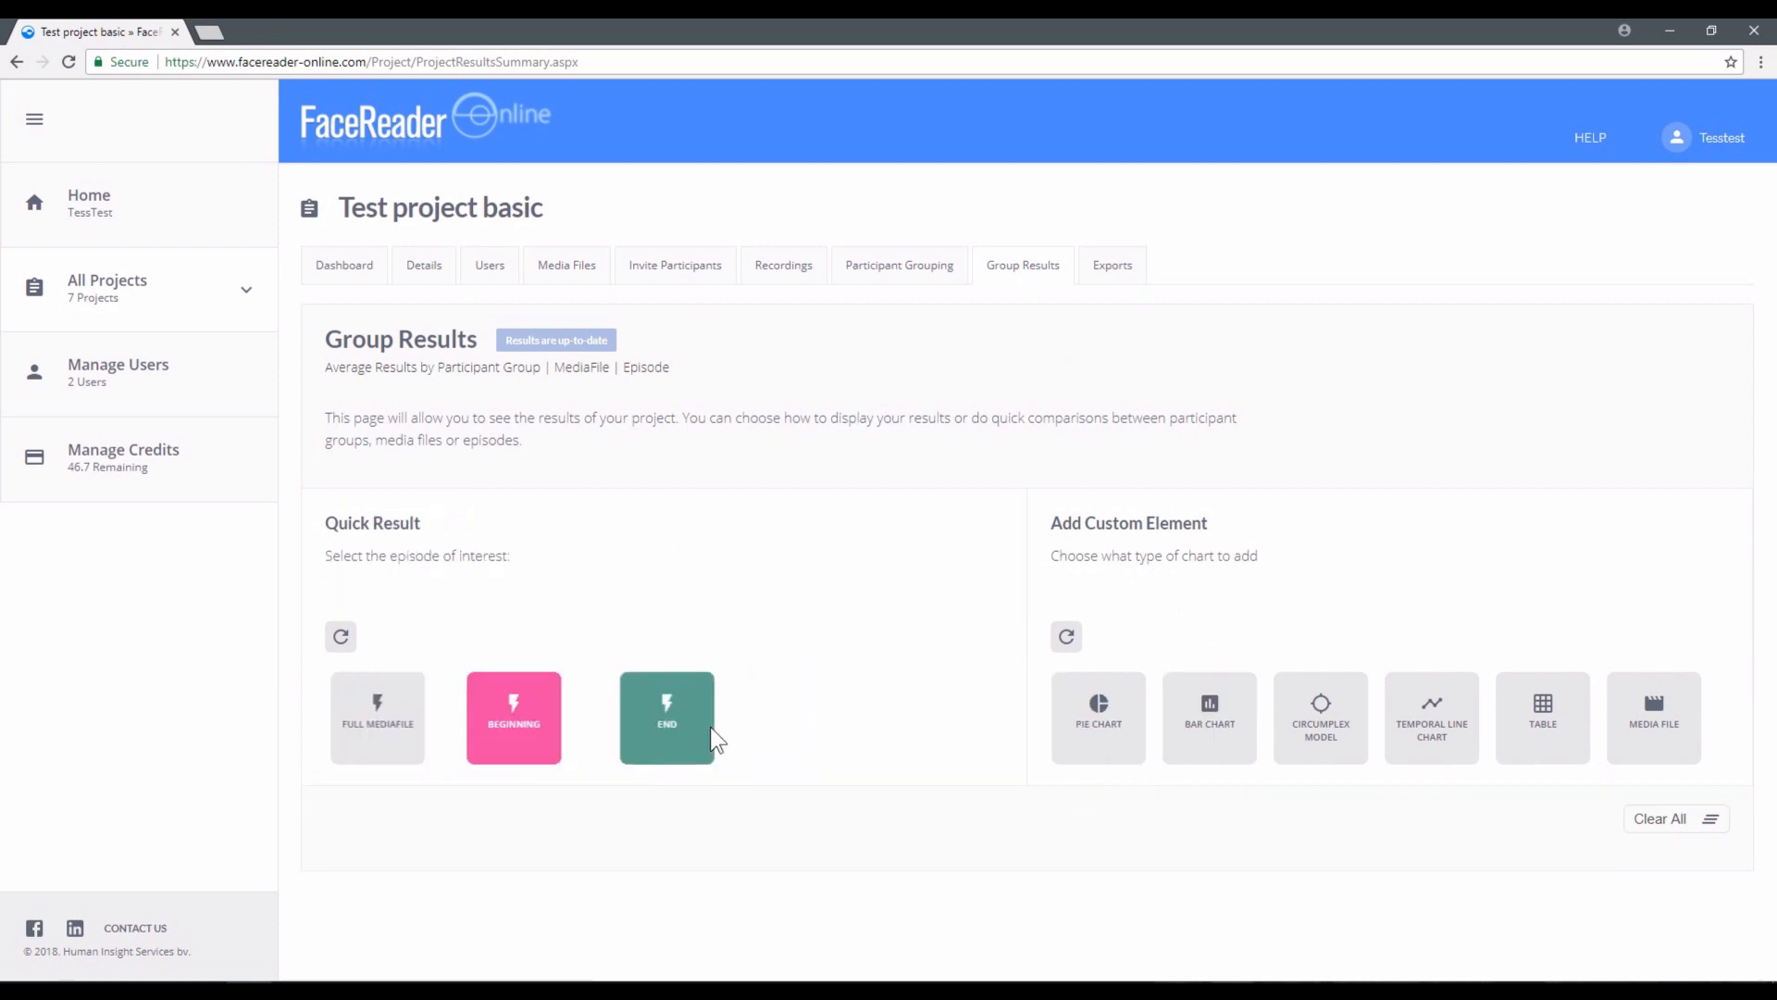
pyautogui.click(374, 727)
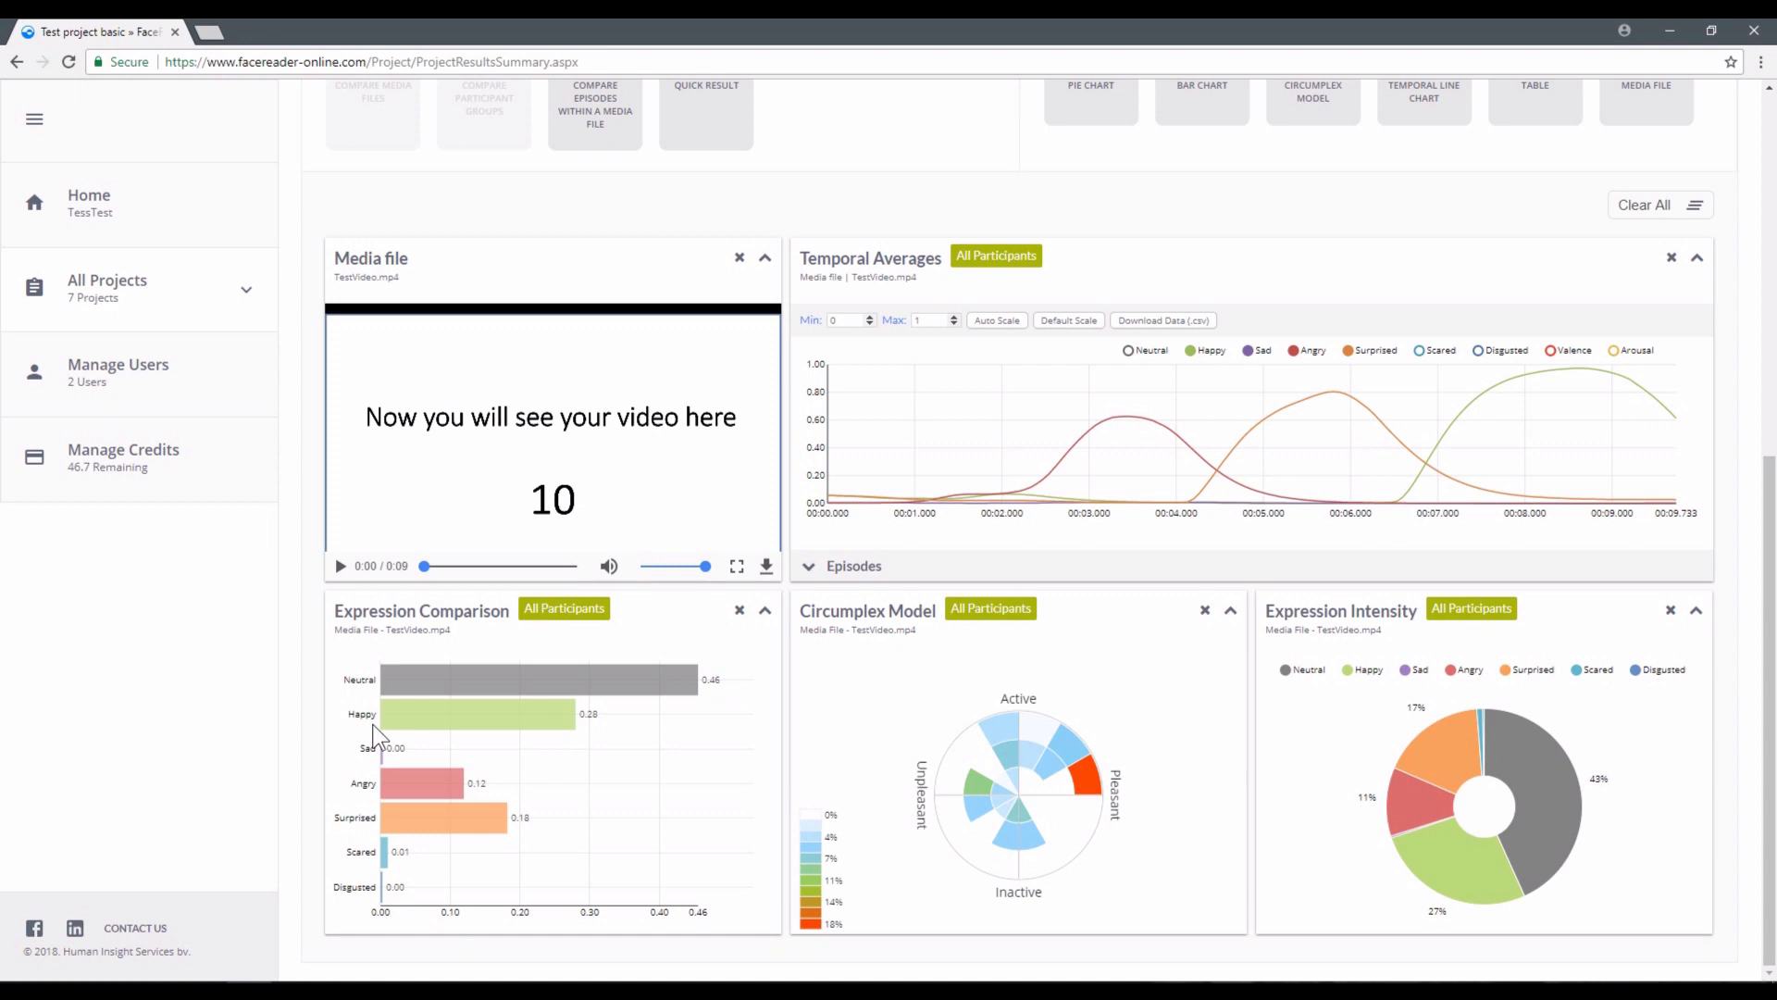
pyautogui.scroll(6, 372, 724)
pyautogui.scroll(1, 373, 724)
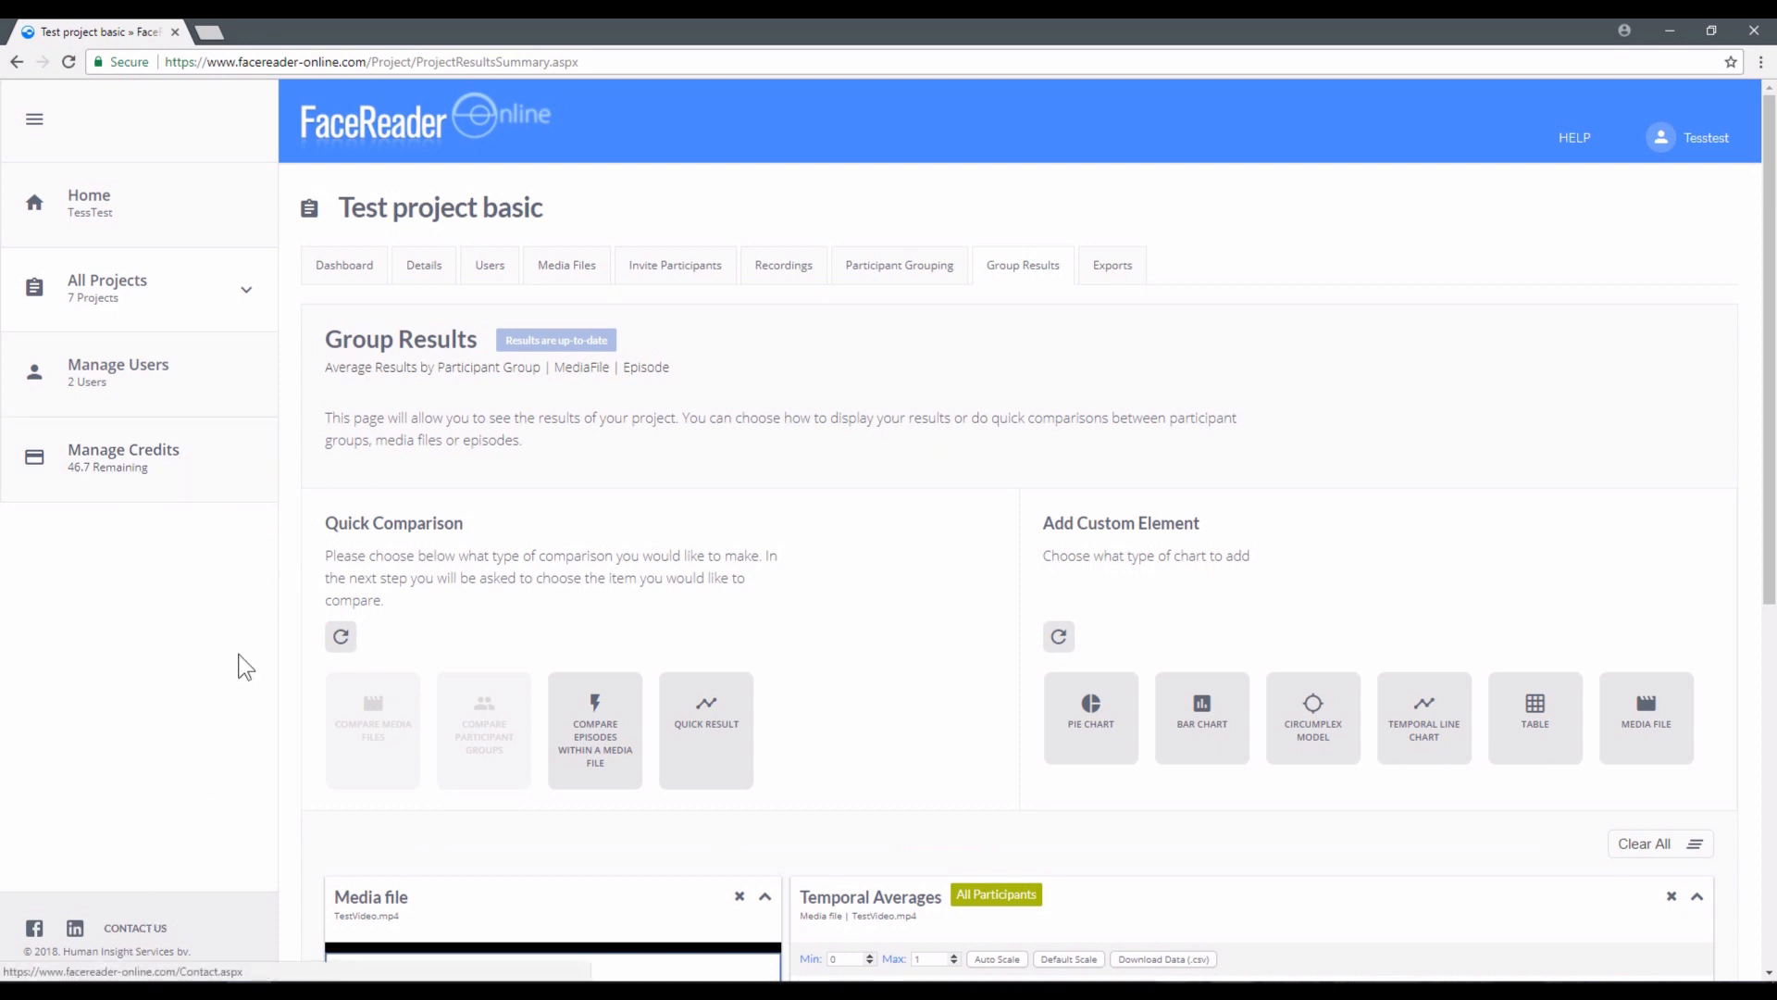
pyautogui.click(393, 121)
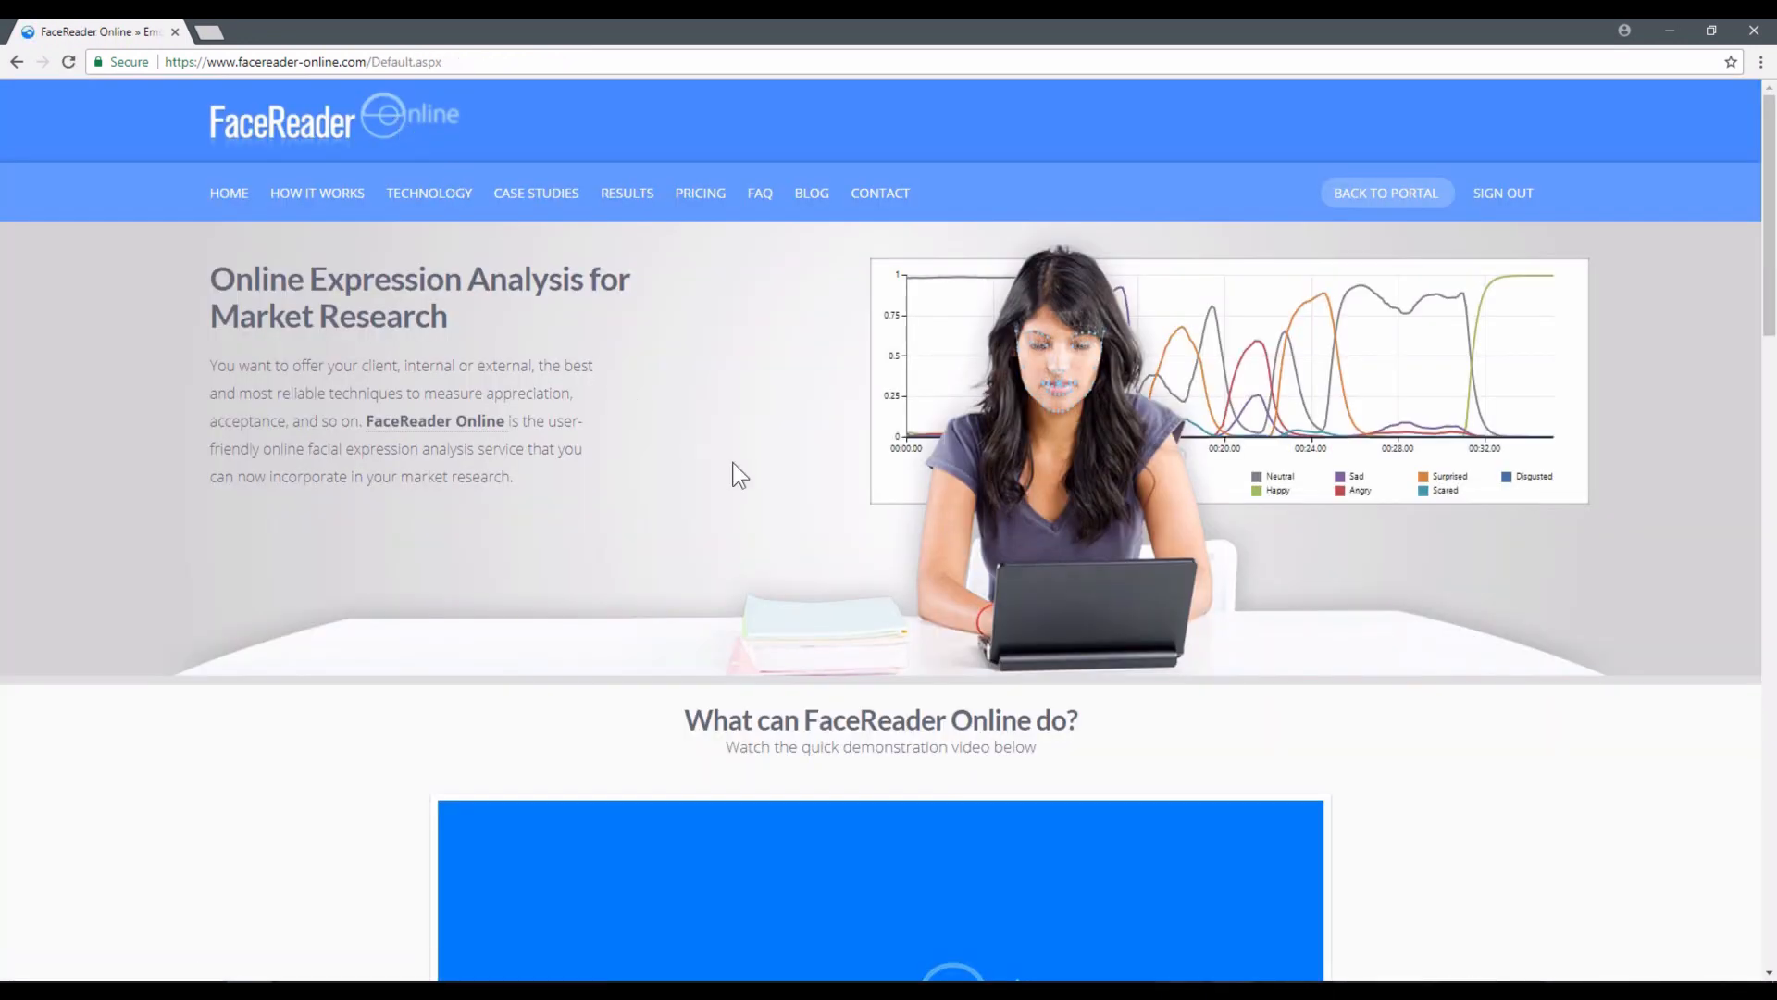